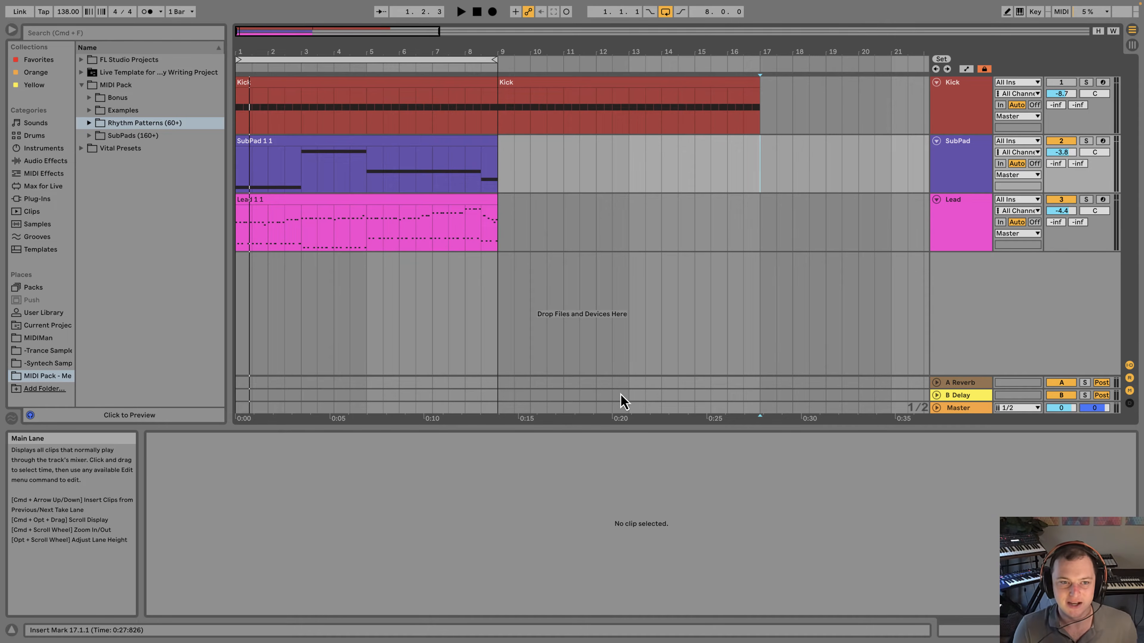
Play the existing Kick, SubPad and Lead arrangement from bar 1 to hear the finished example.
drag(302, 51, 375, 54)
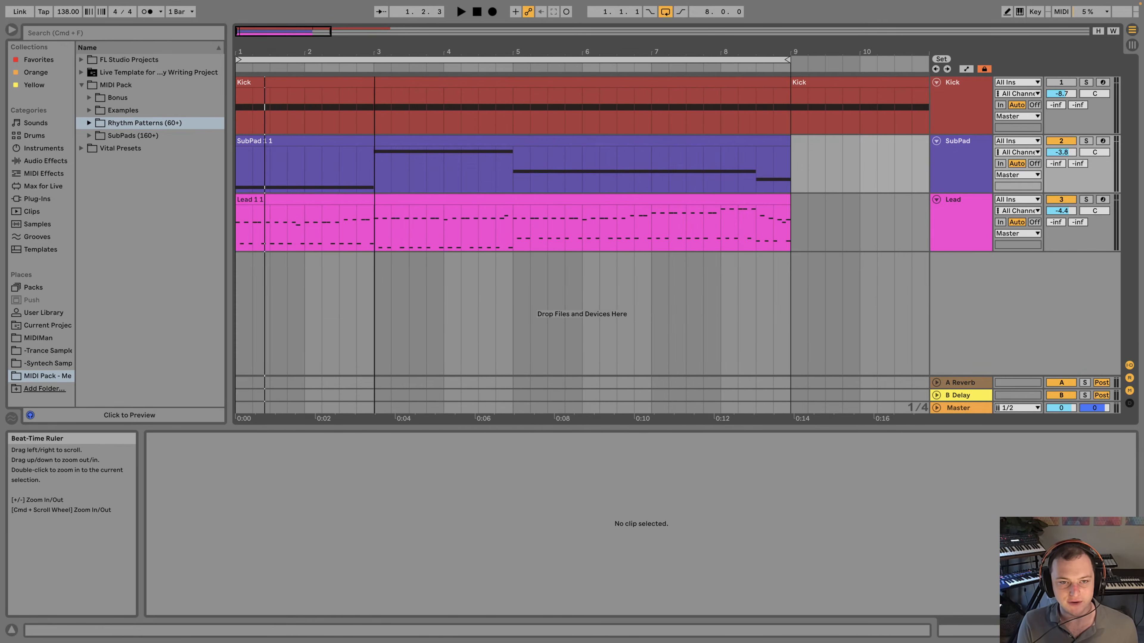
click(243, 233)
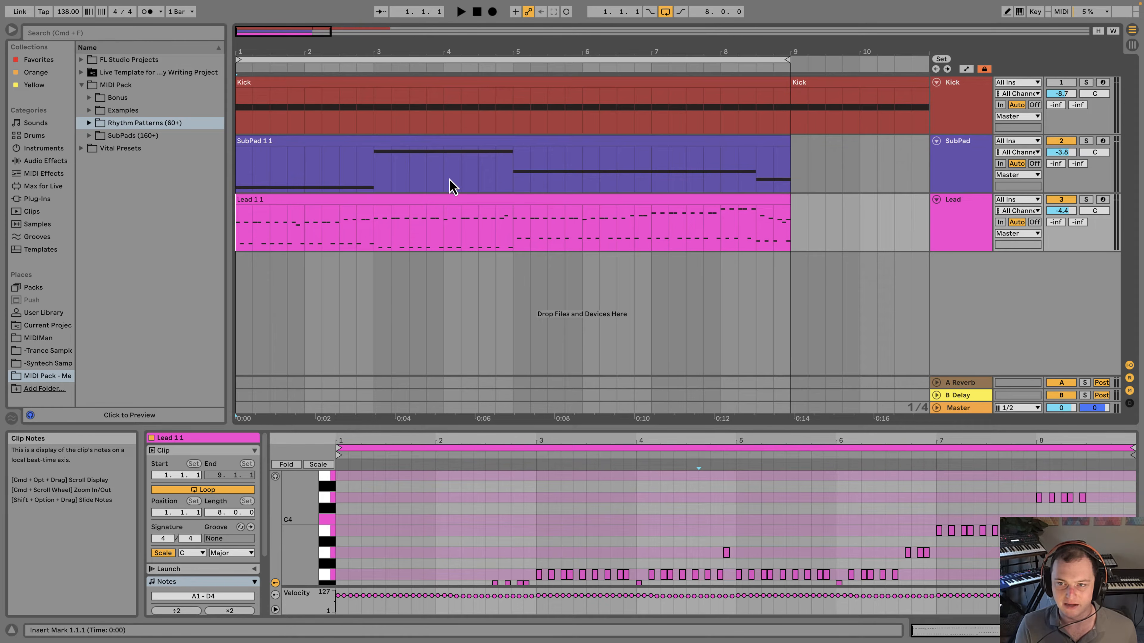
key(space)
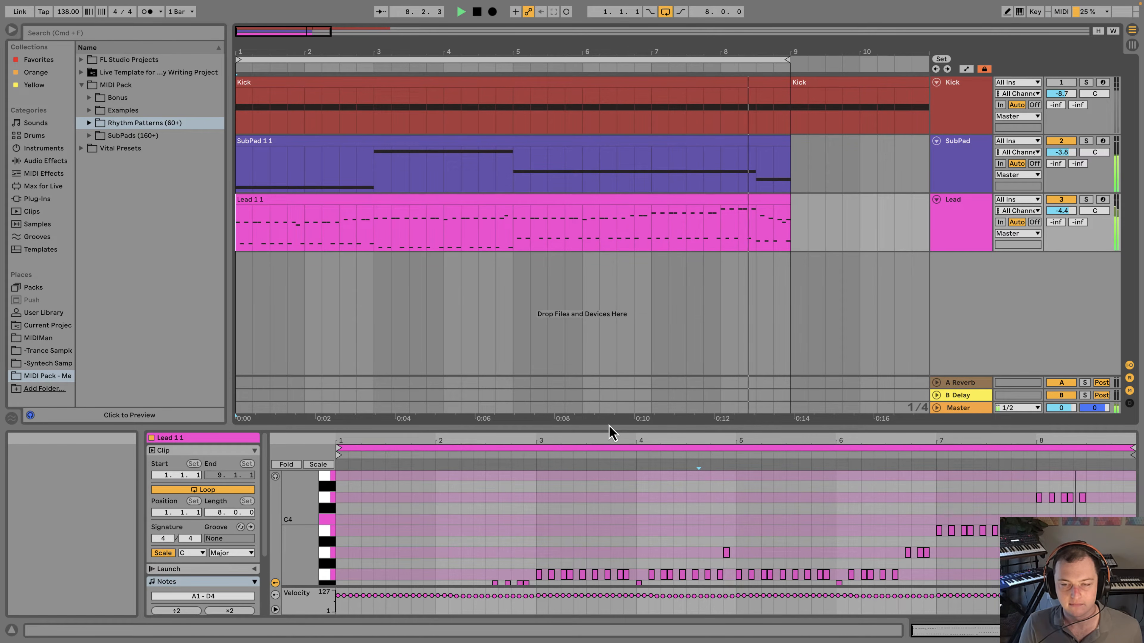
key(space)
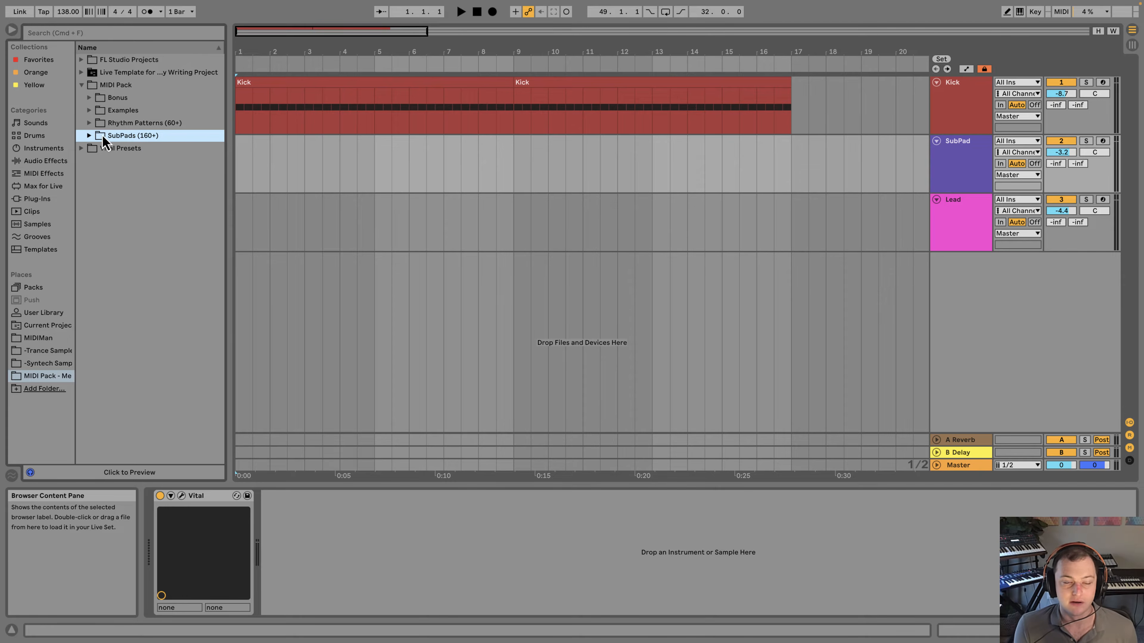
Place VI-iv-i-VII.mid from the SubPads folder of the MIDI Pack on the SubPad track at bar 1.
click(90, 135)
drag(219, 120, 198, 410)
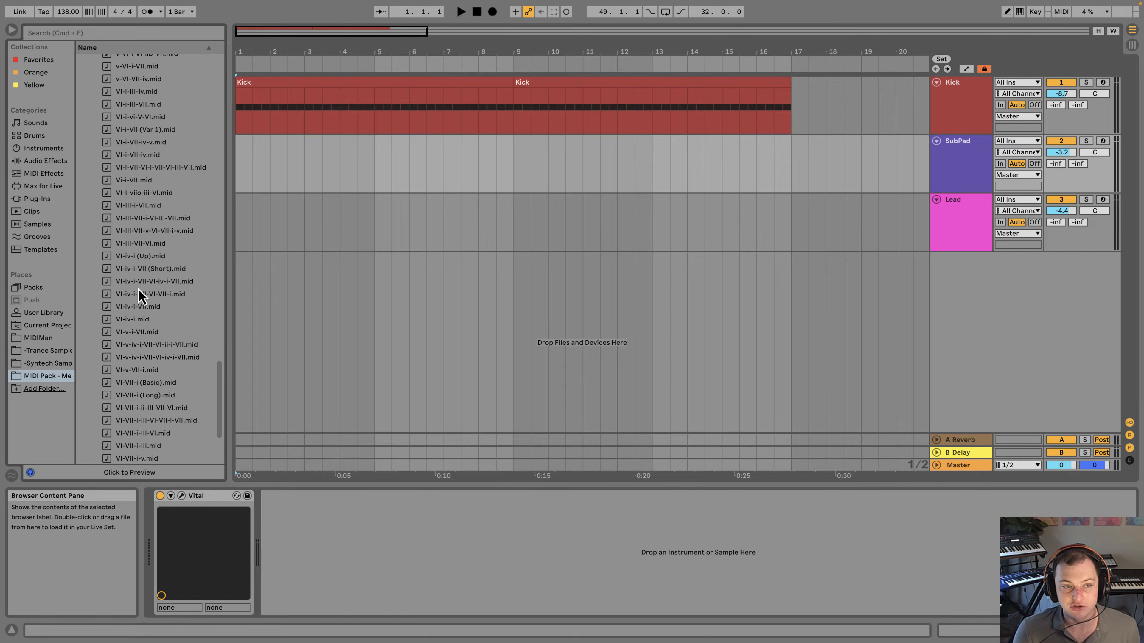
scroll(167, 360, down, 3)
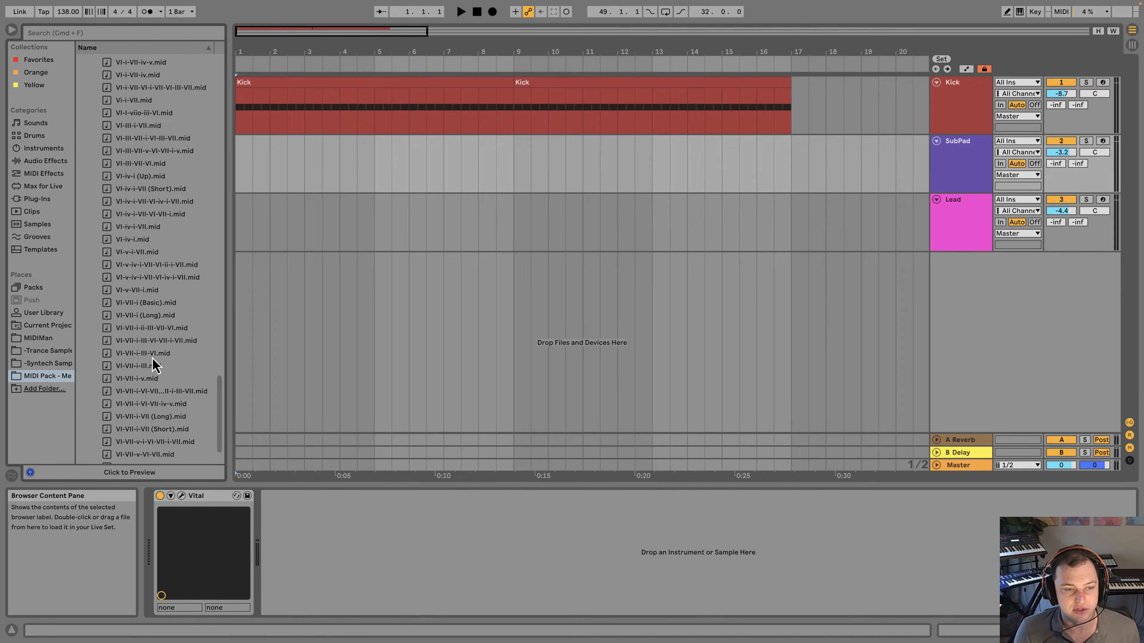
click(140, 227)
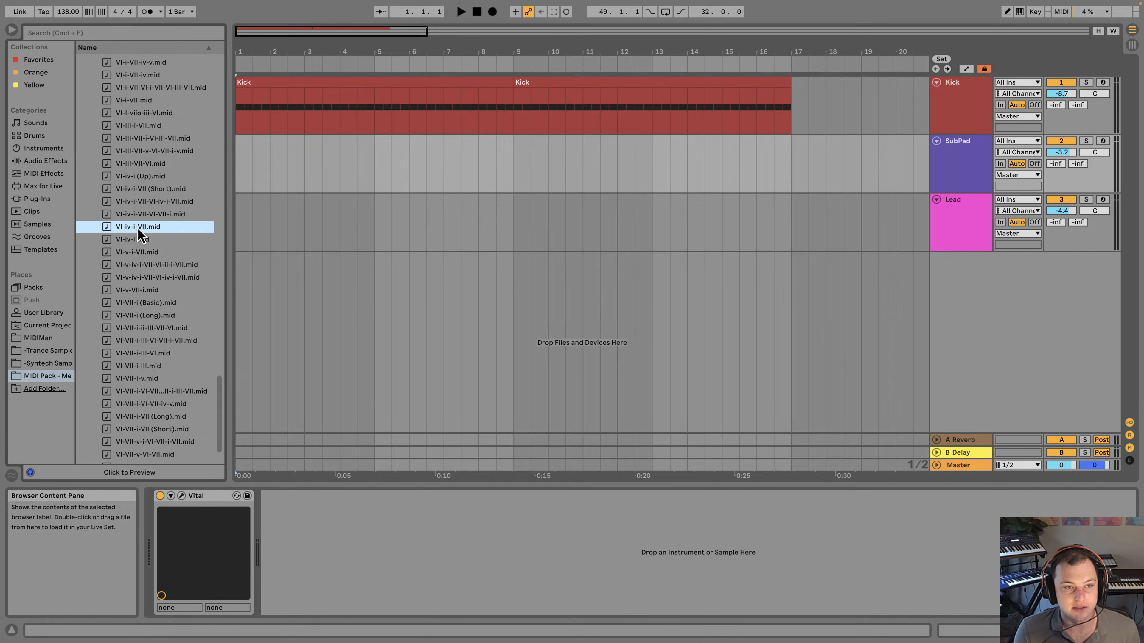
drag(129, 231, 246, 155)
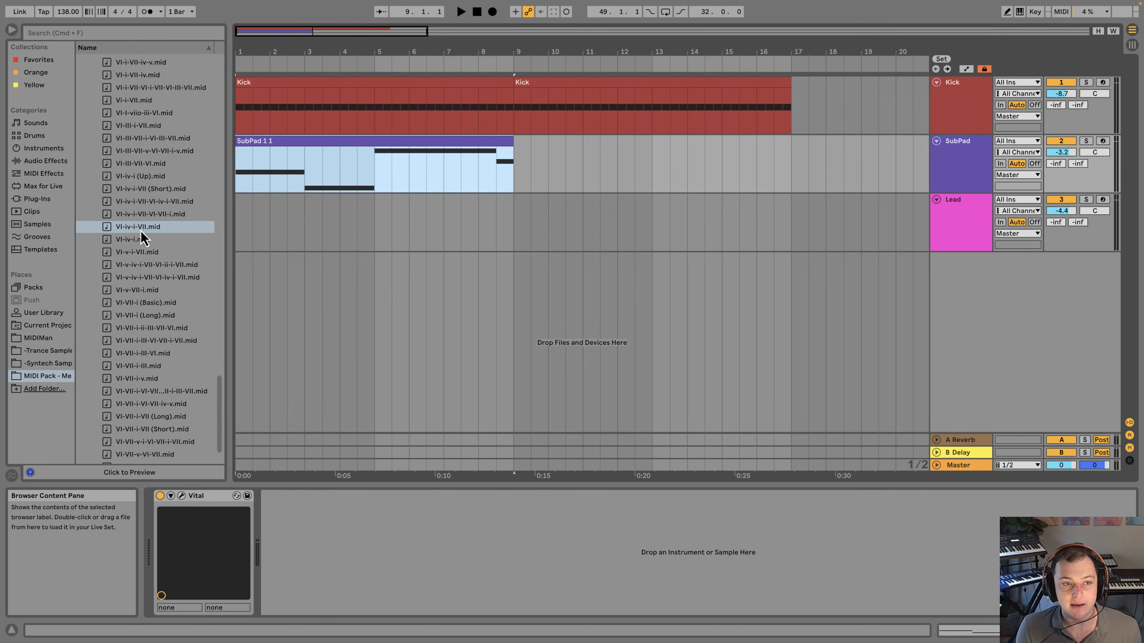
Open the SubPad clip in the note editor to examine its bass notes, and return to the arrangement.
click(964, 166)
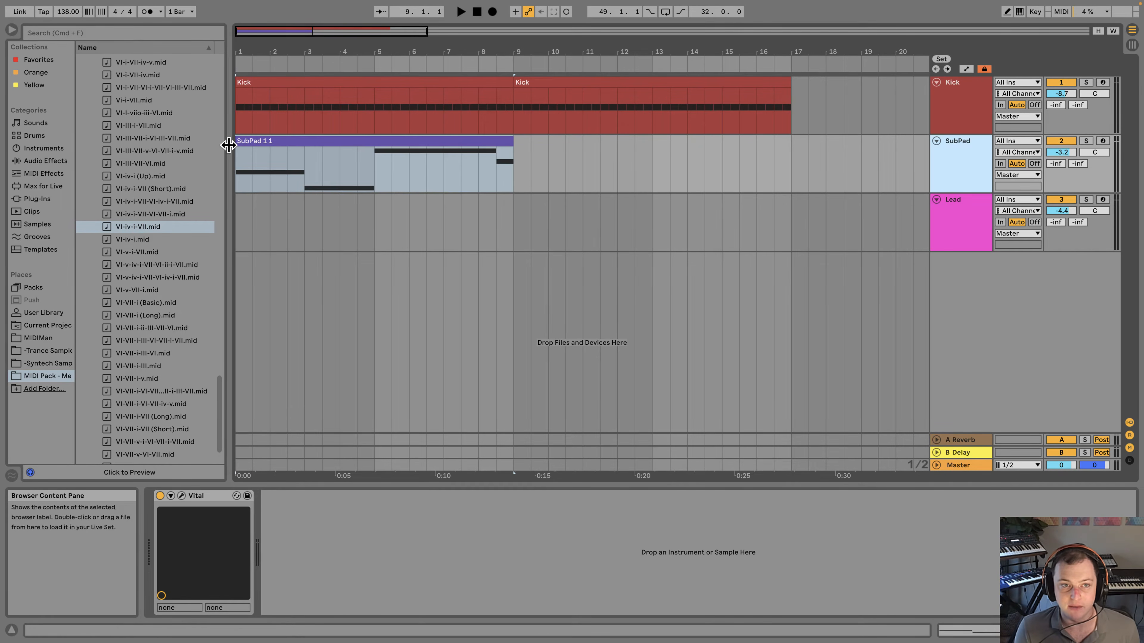
double_click(281, 148)
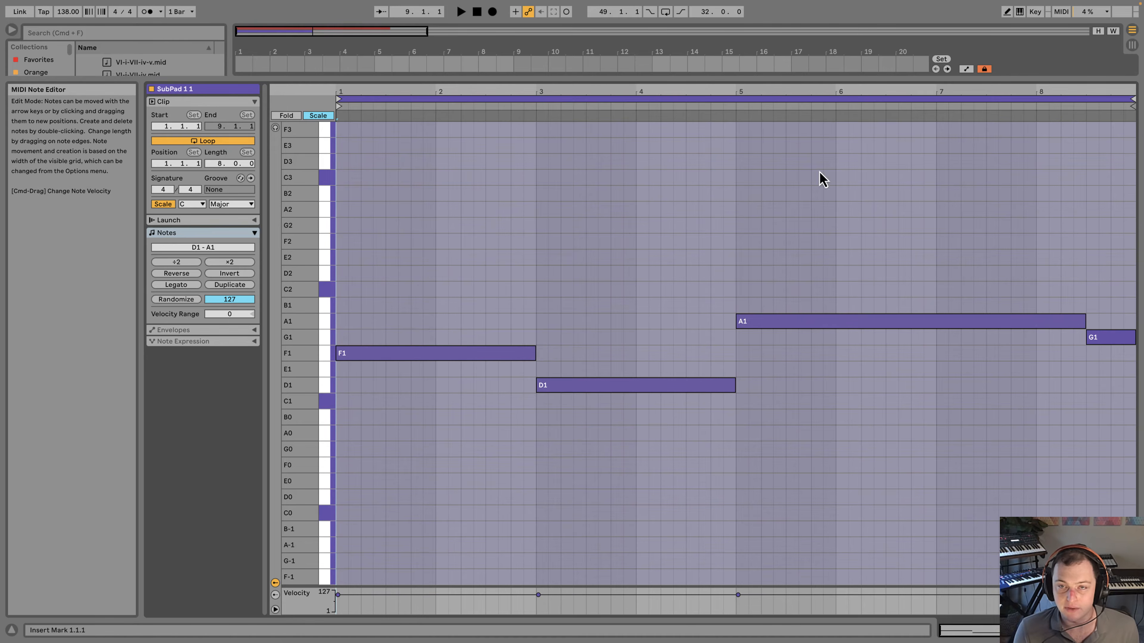
drag(722, 87, 769, 77)
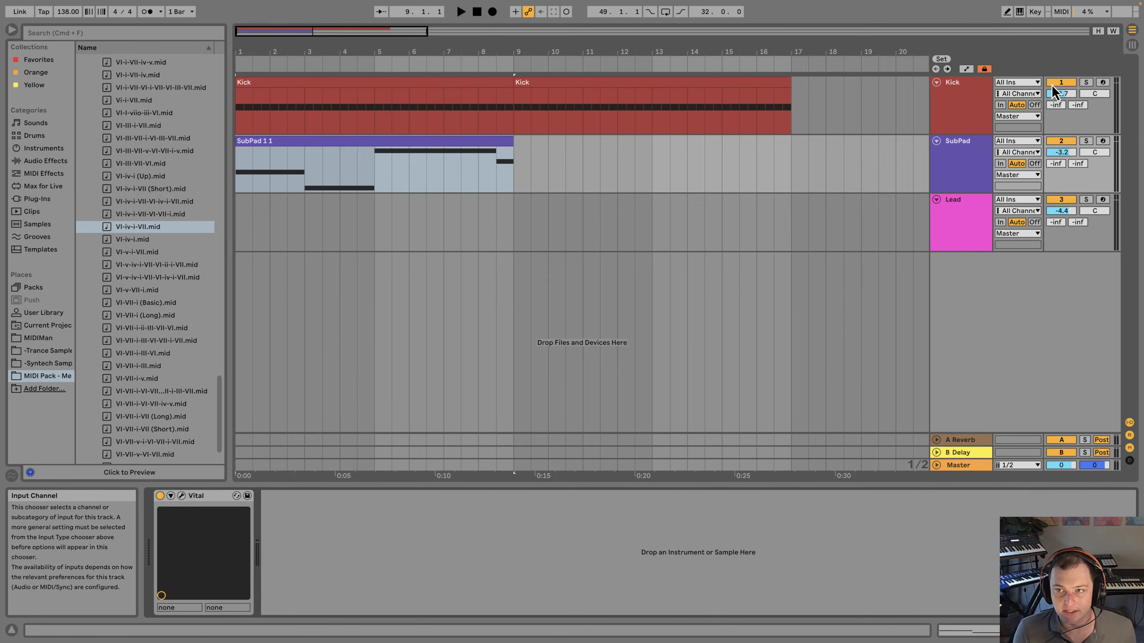
Play the SubPad clip with the kick from bar 1, and collapse the SubPads folder when finished.
click(237, 183)
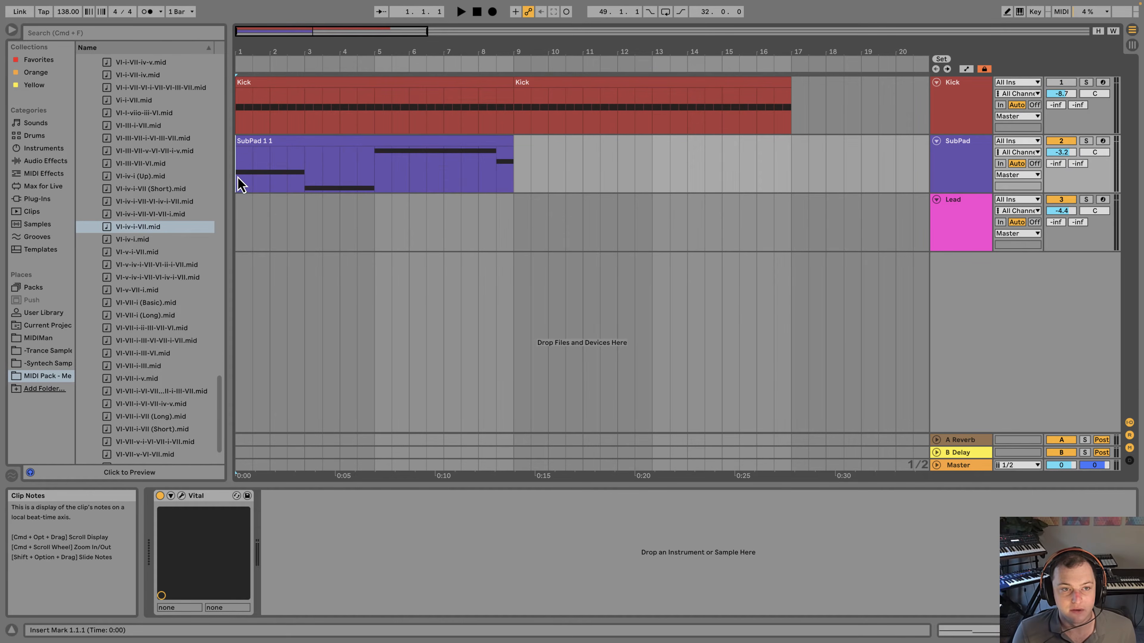
key(space)
drag(282, 56, 293, 85)
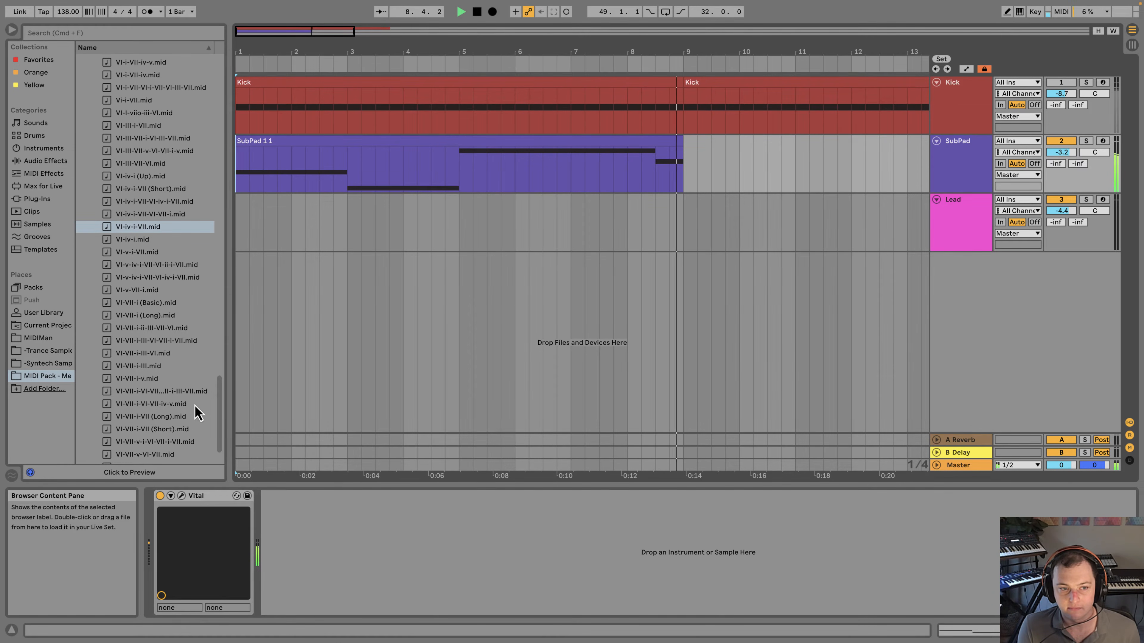
drag(220, 396, 230, 84)
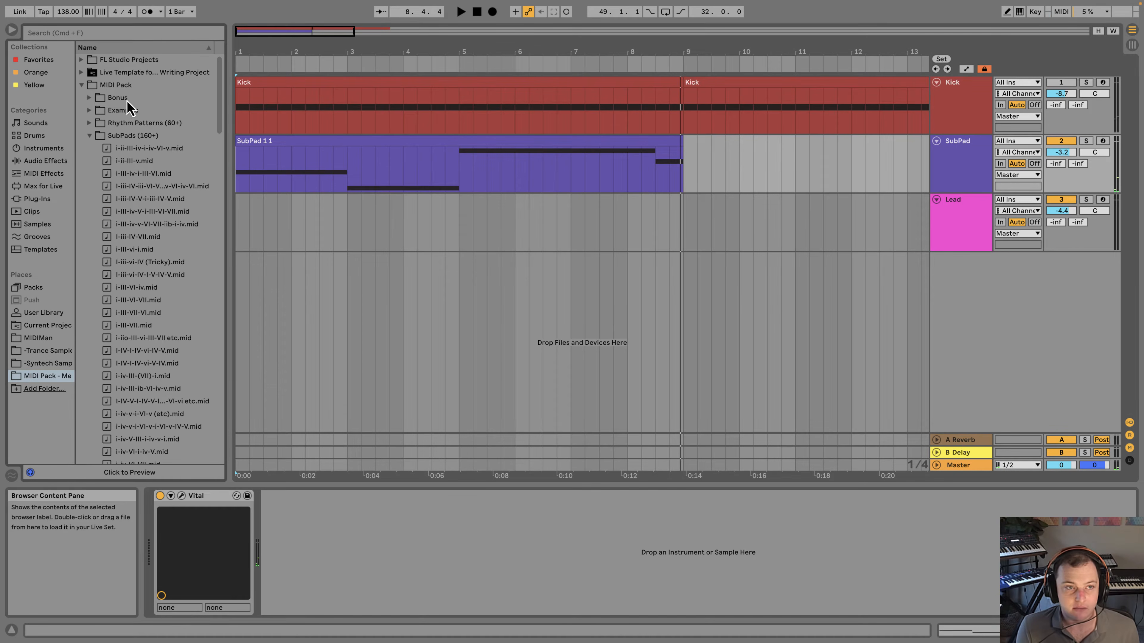
click(90, 136)
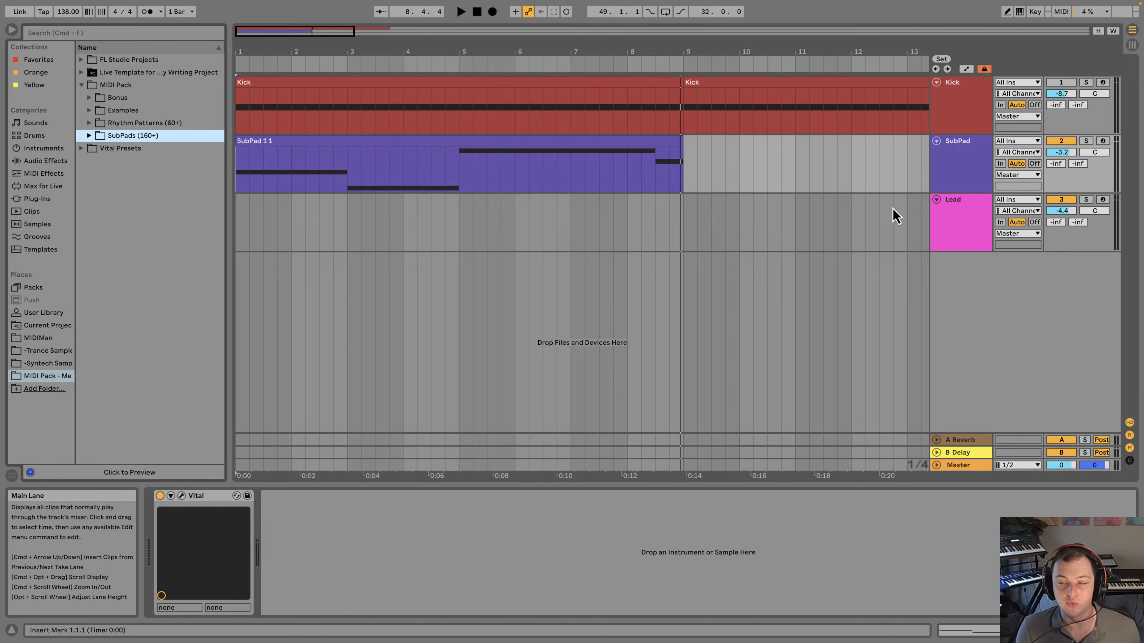
Compare the device chains on the SubPad and Lead tracks.
click(246, 225)
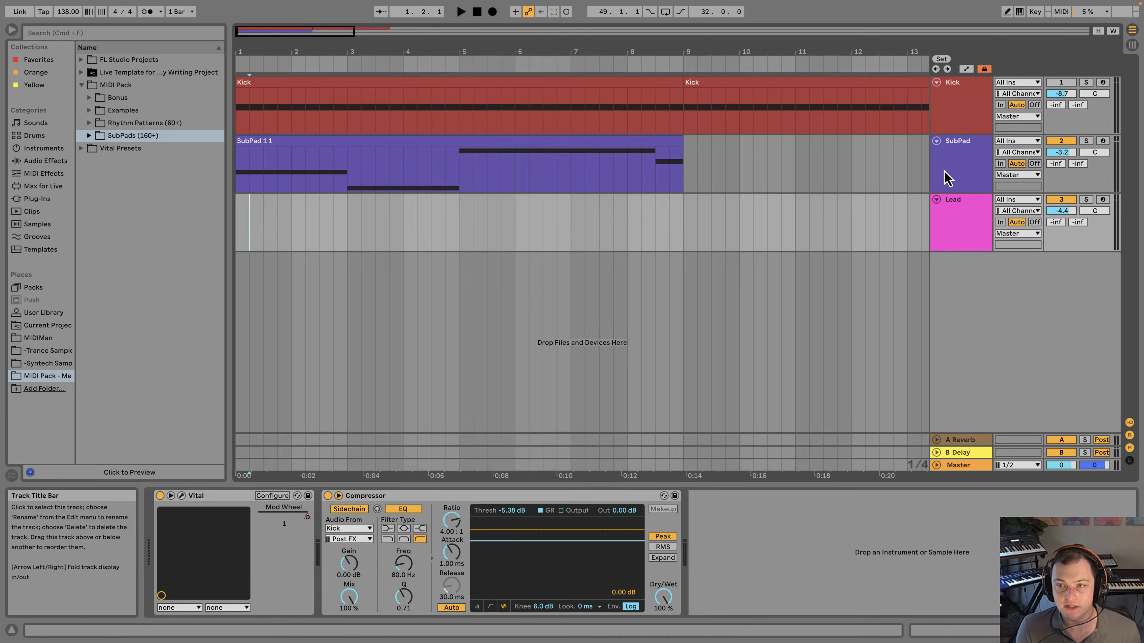
click(944, 172)
click(949, 206)
click(957, 184)
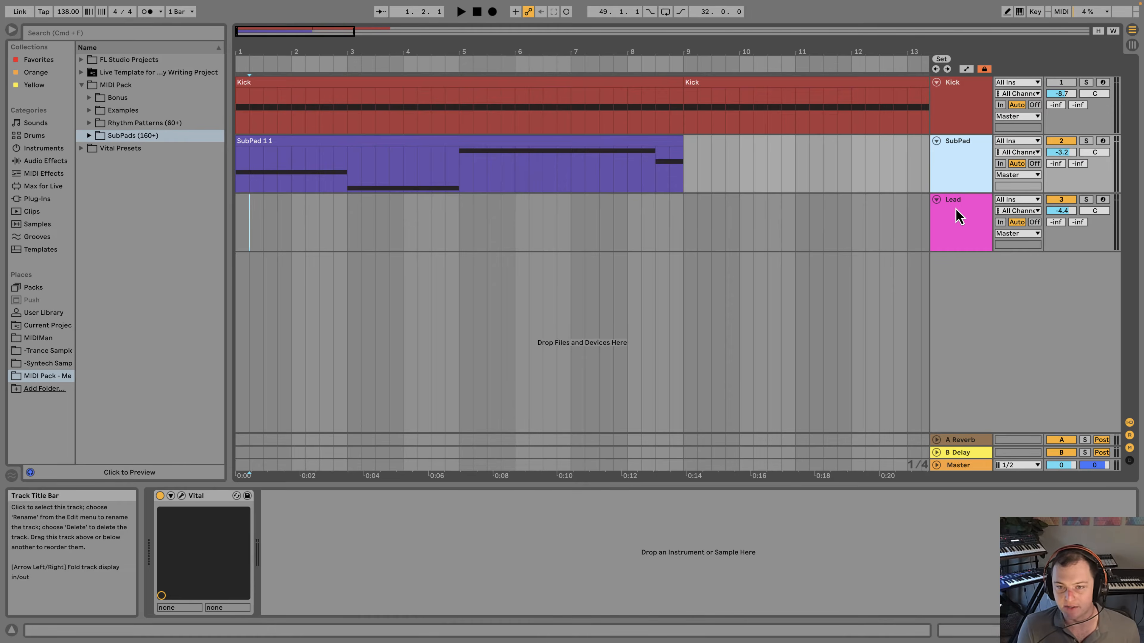
click(956, 215)
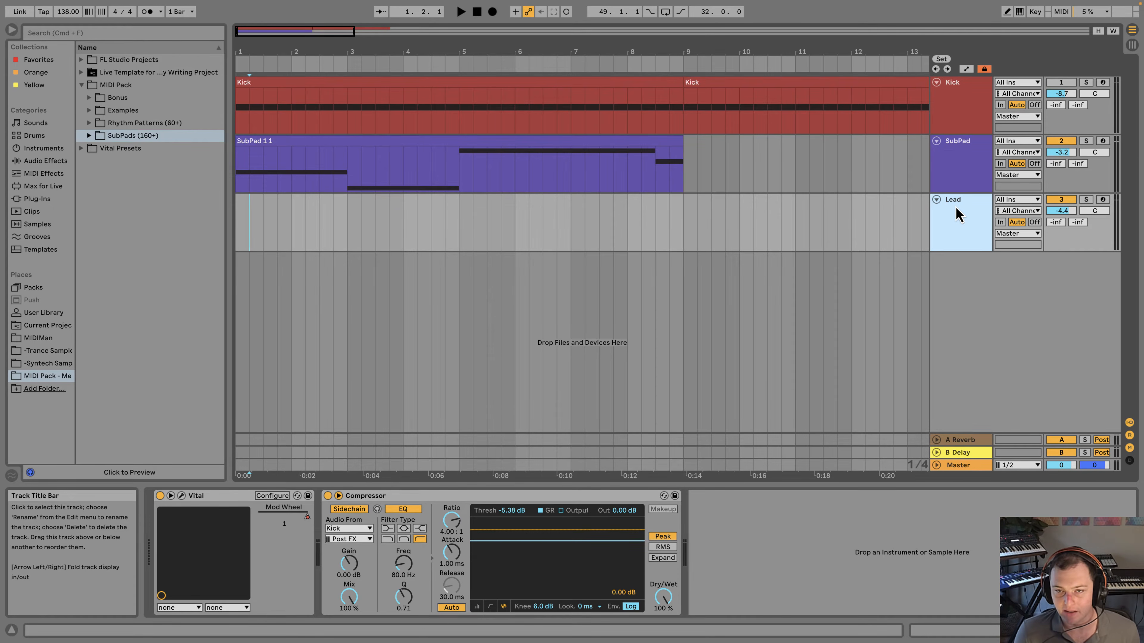
click(961, 178)
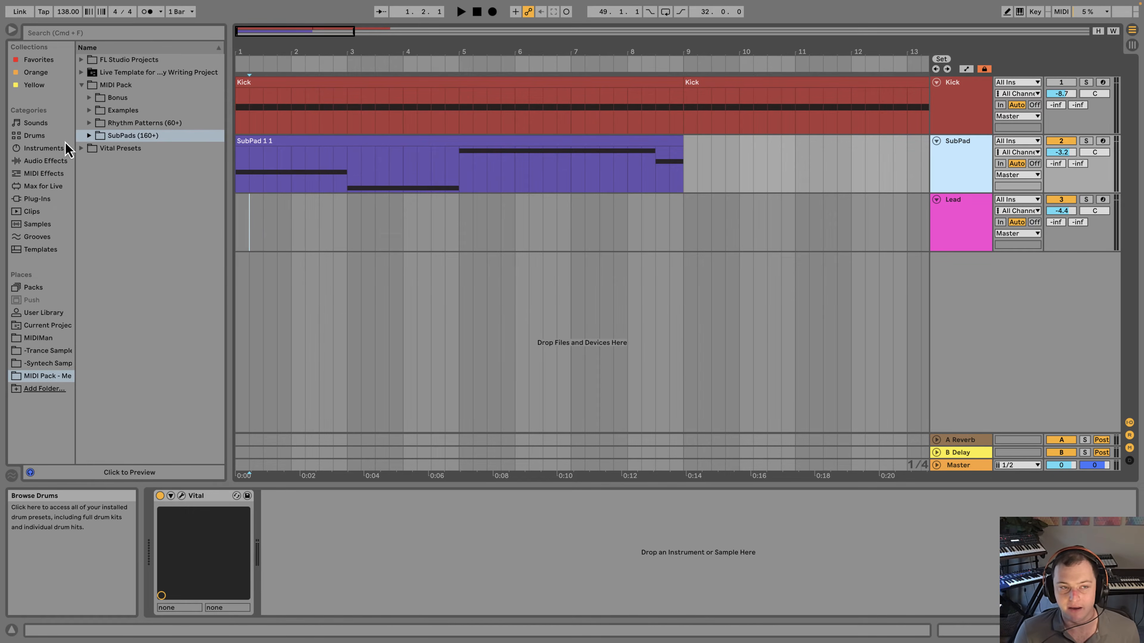
Browse the lead and pluck files in the Rhythm Patterns folder of the MIDI Pack.
click(89, 136)
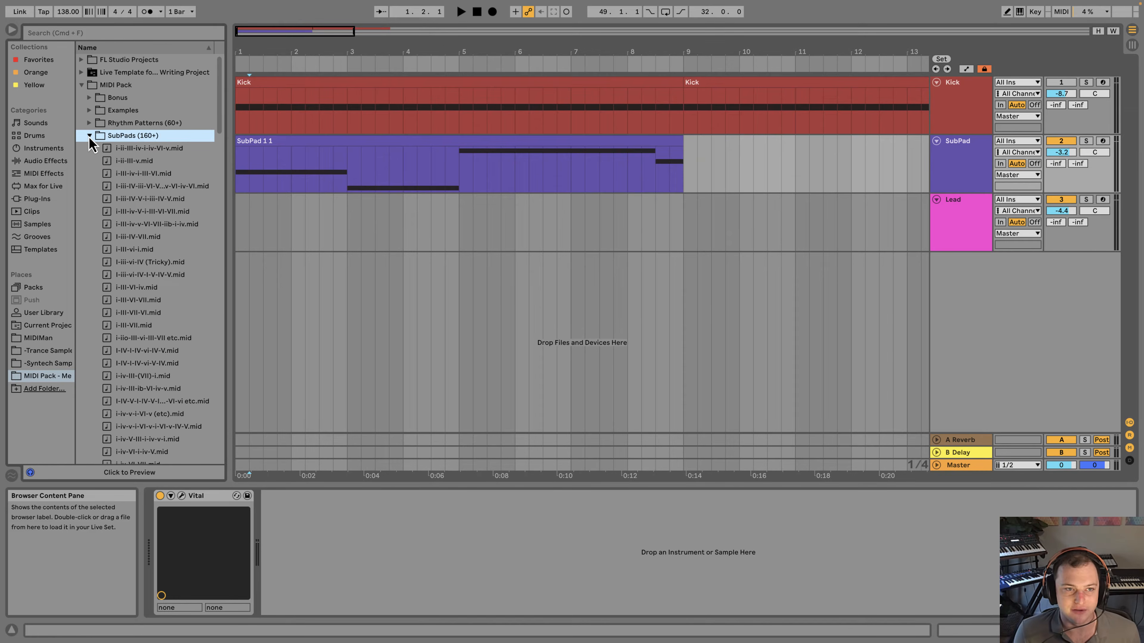
click(89, 135)
click(90, 123)
scroll(157, 228, down, 10)
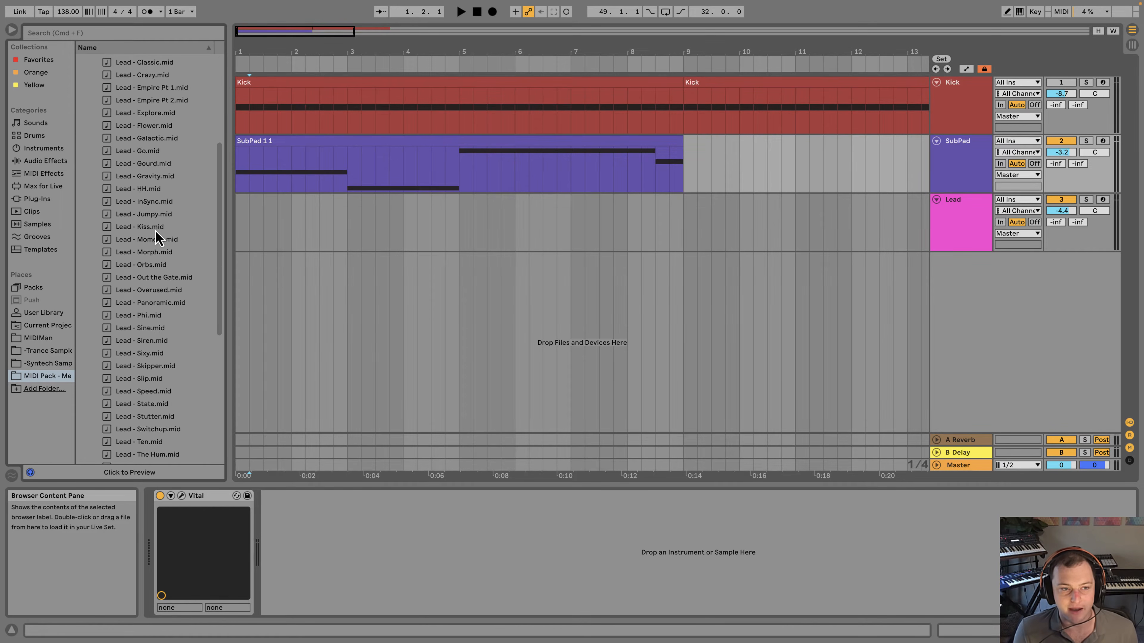
scroll(157, 226, down, 3)
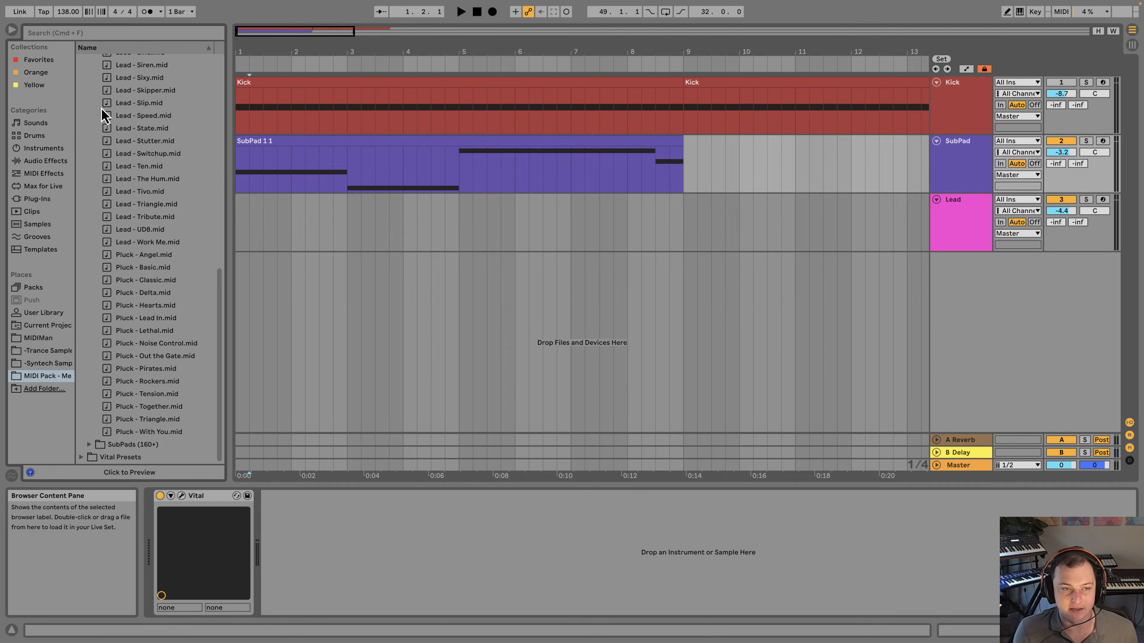
scroll(156, 216, up, 15)
scroll(139, 245, down, 12)
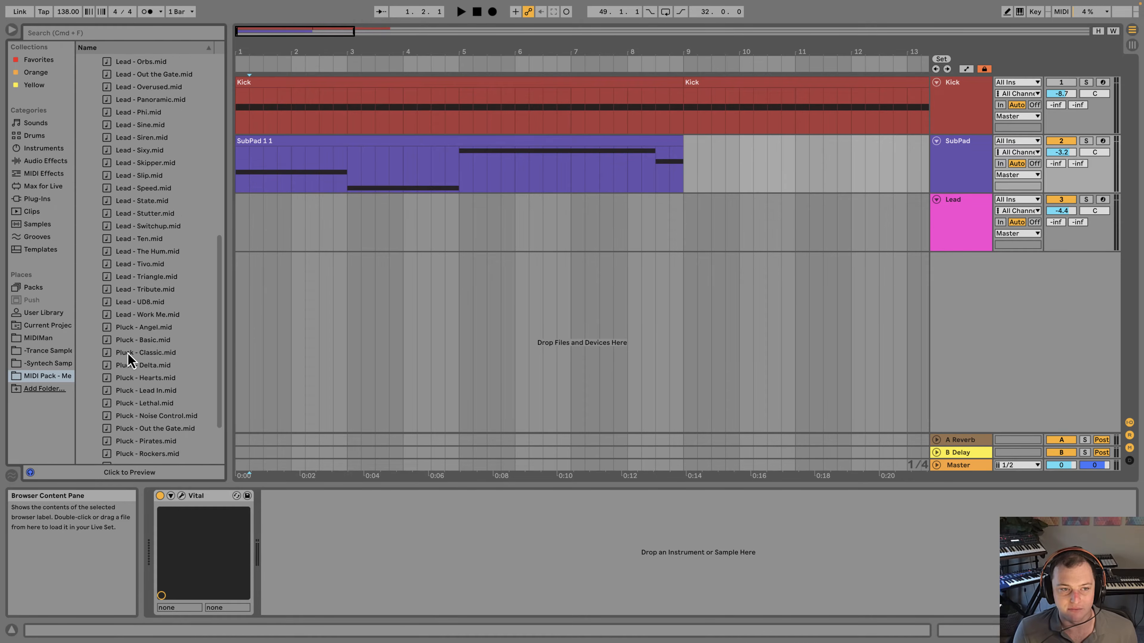
scroll(130, 342, down, 3)
scroll(154, 270, up, 15)
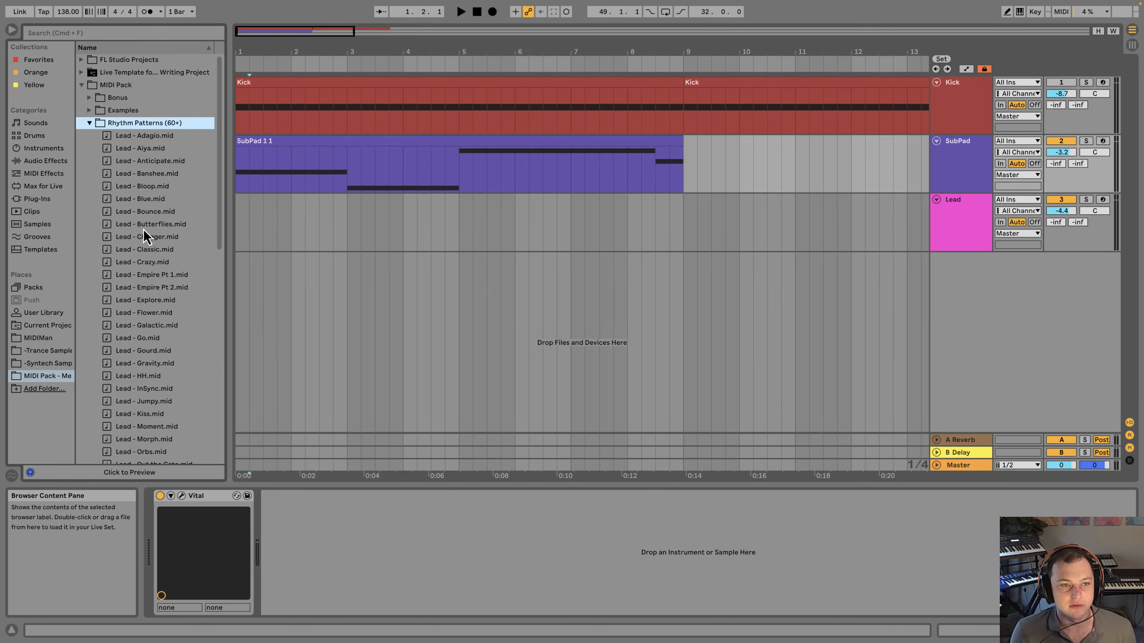
Try Lead - Banshee.mid on the Lead track at bar 1 and start playback to audition it.
drag(119, 200, 237, 221)
drag(167, 174, 245, 223)
key(space)
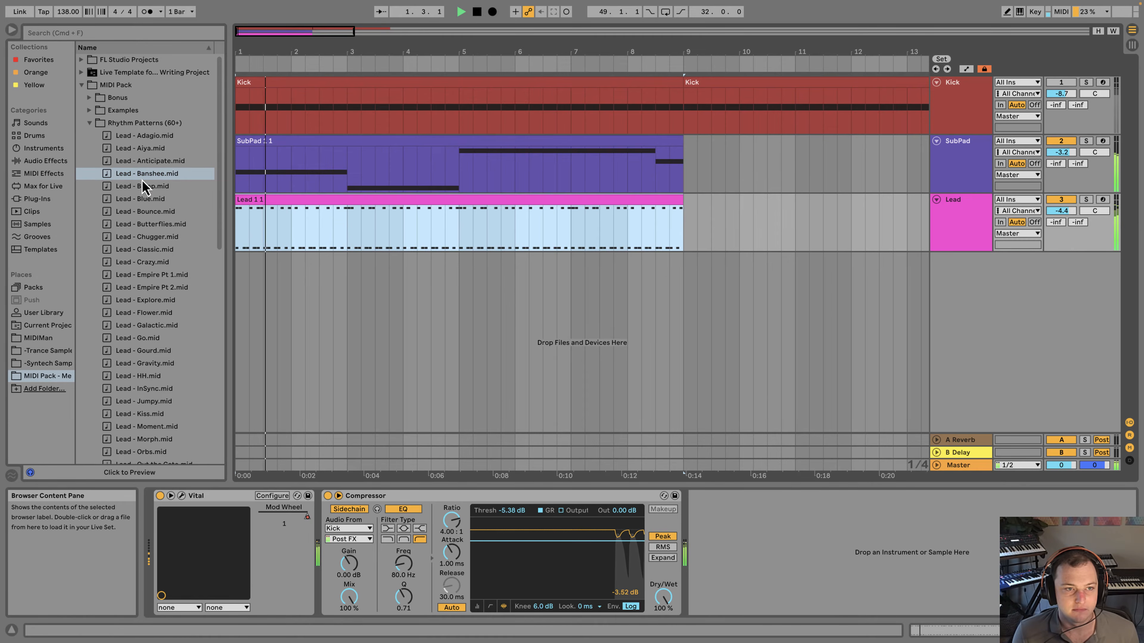
Replace the Lead clip with Lead - Bloop.mid at bar 1, stop playback after listening, and collapse the Rhythm Patterns folder.
drag(146, 187, 243, 217)
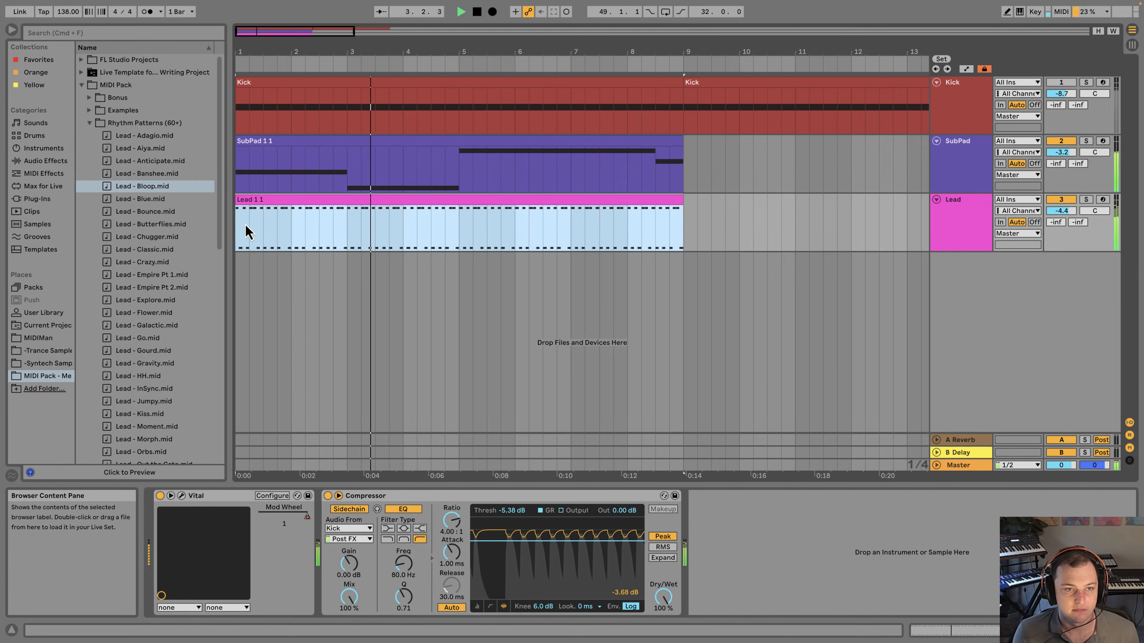
key(space)
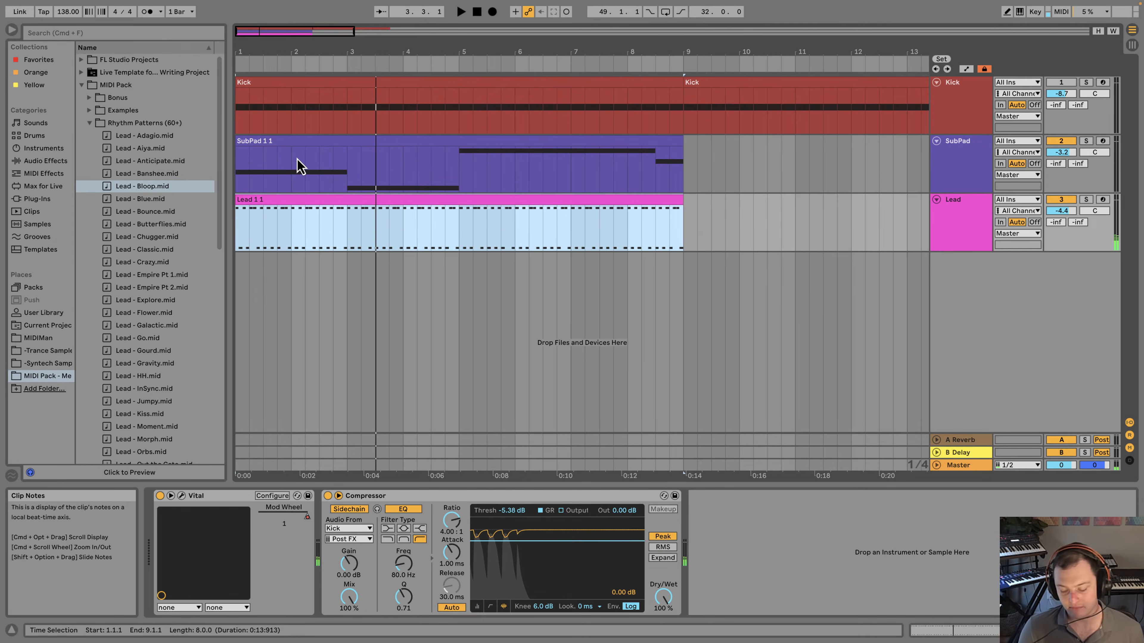
click(89, 122)
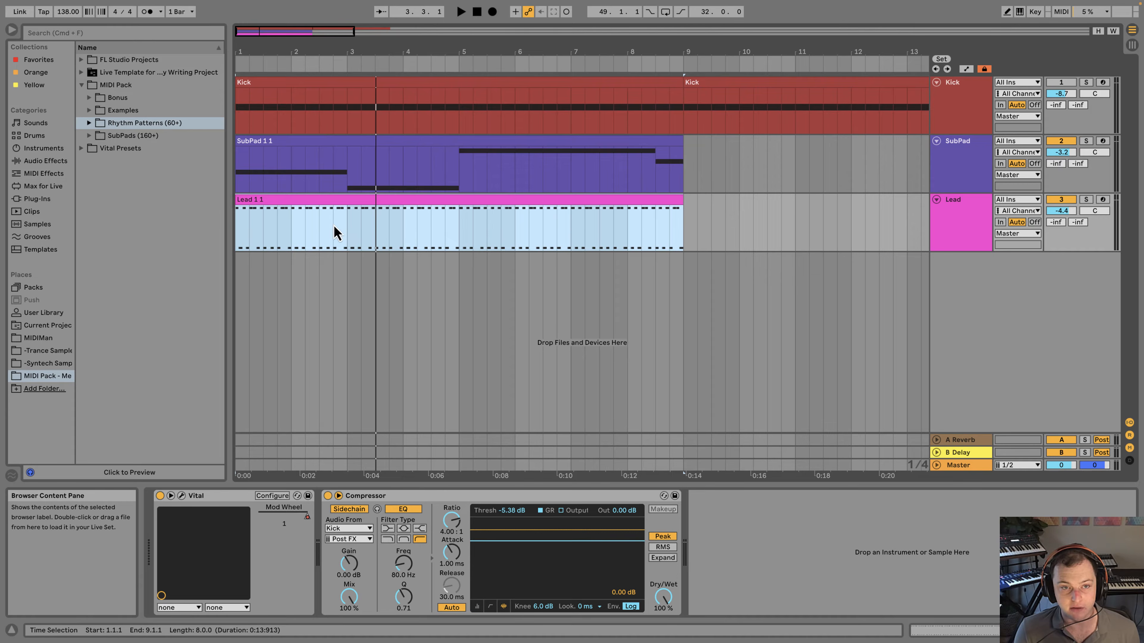
View the SubPad and Lead clips together in the note editor, and return to the arrangement.
click(341, 151)
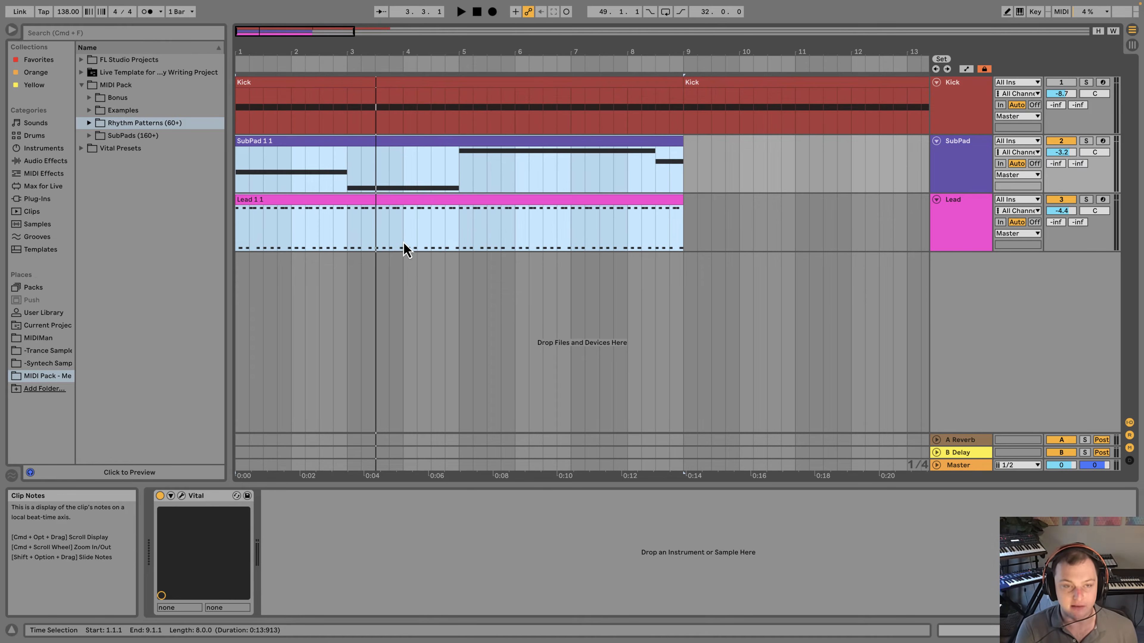
key(shift+Tab)
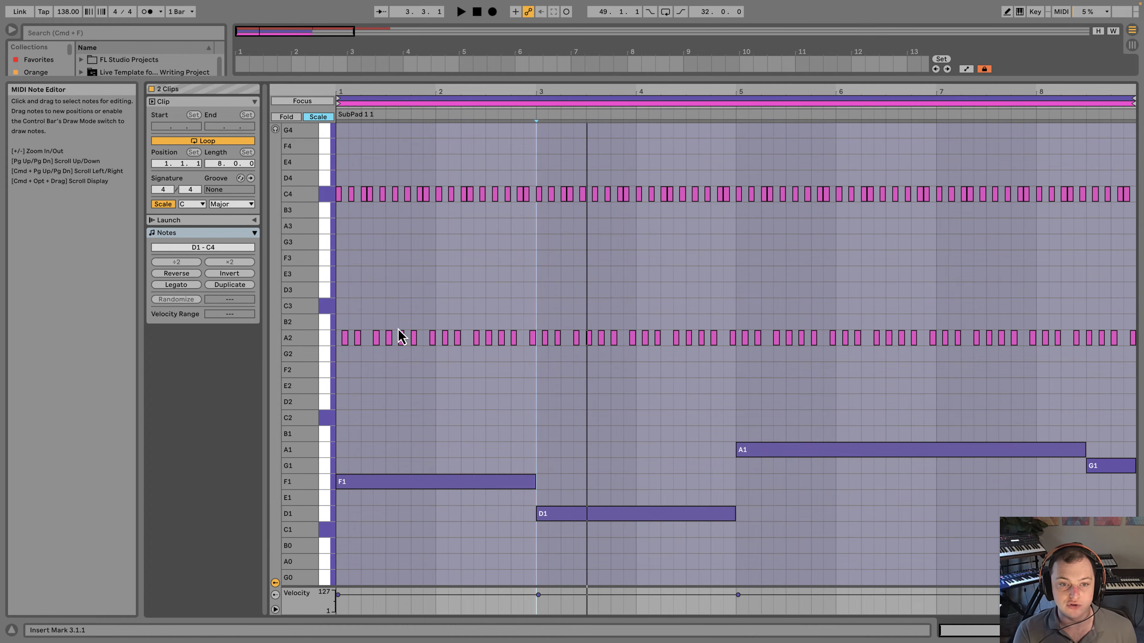
key(shift+Tab)
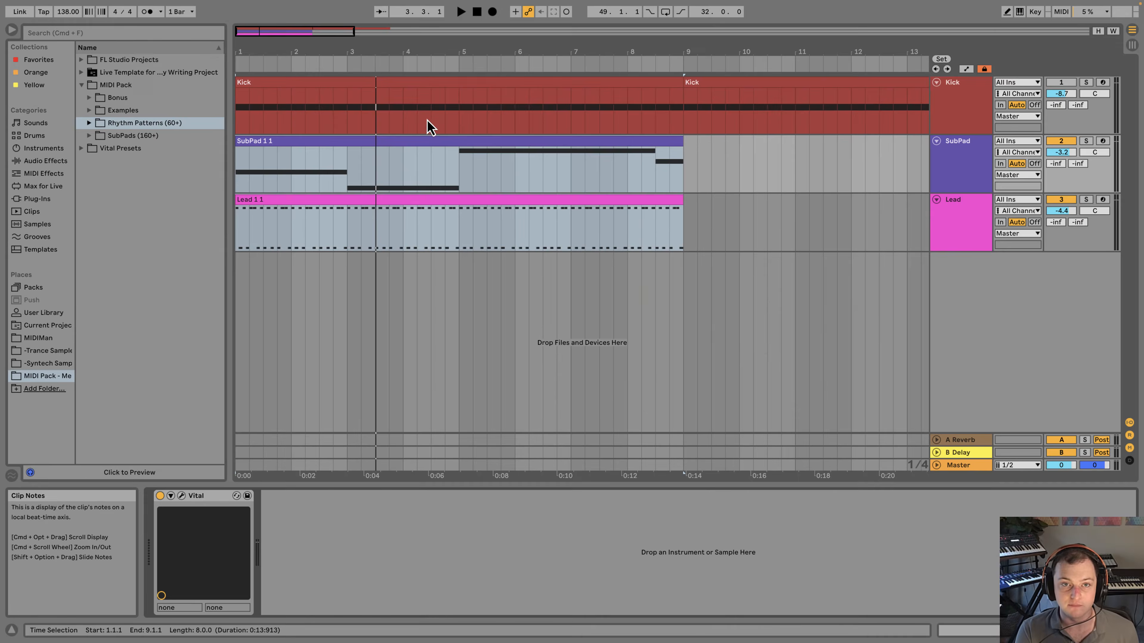
Open the SubPad and Lead clips together in the note editor and turn on Focus with the Lead clip as the editable one.
click(414, 169)
shift+click(392, 208)
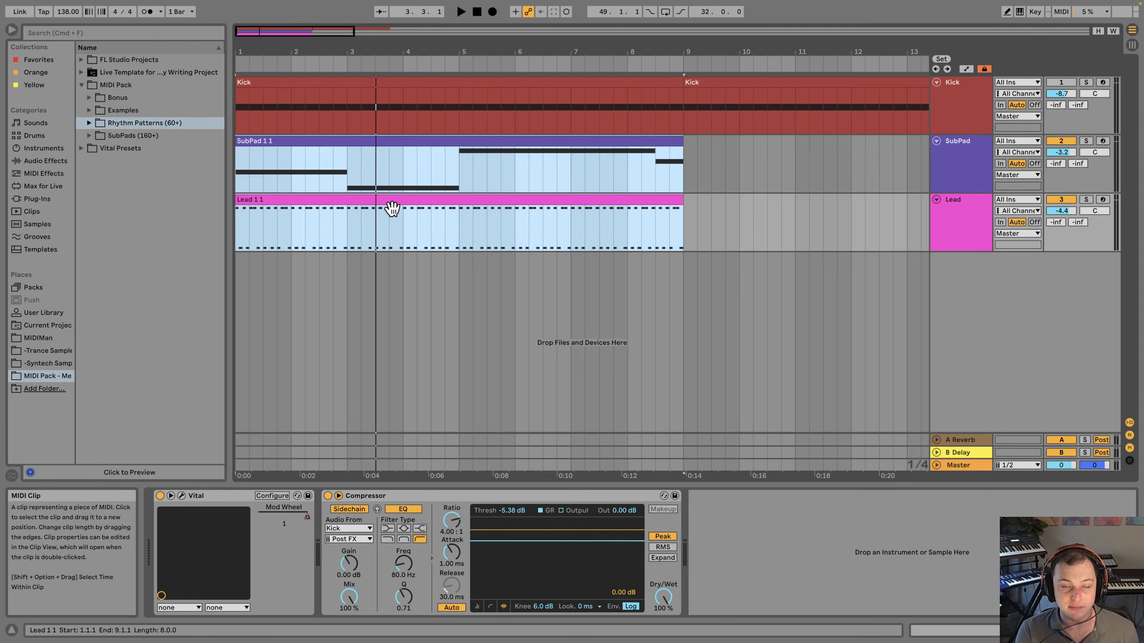
key(shift+Tab)
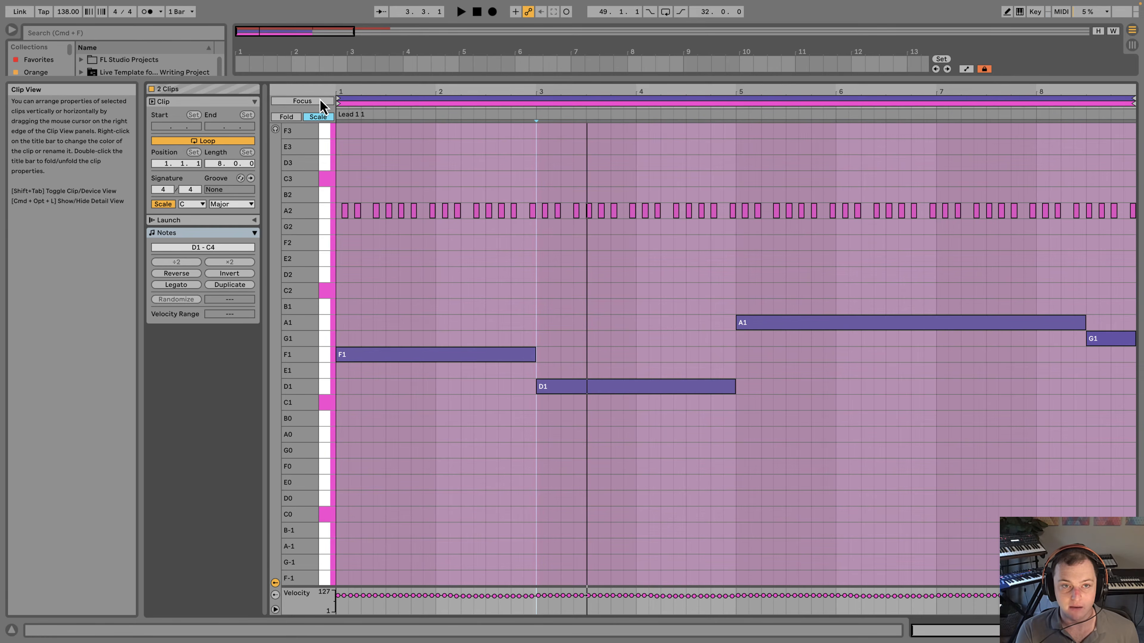
click(288, 102)
click(369, 100)
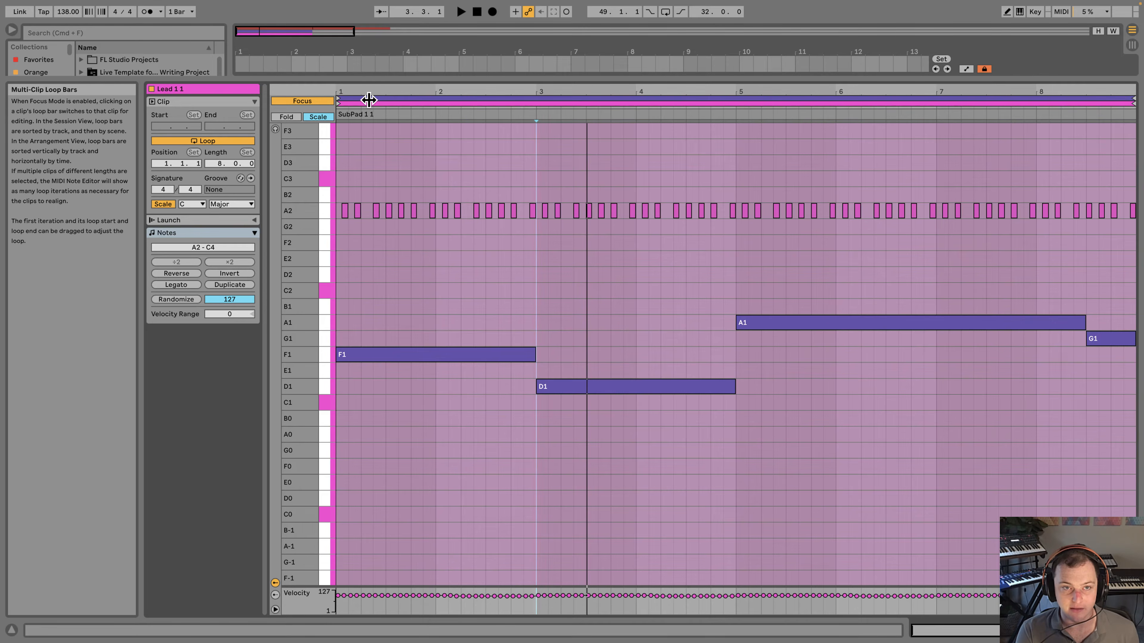
click(369, 103)
scroll(387, 181, up, 5)
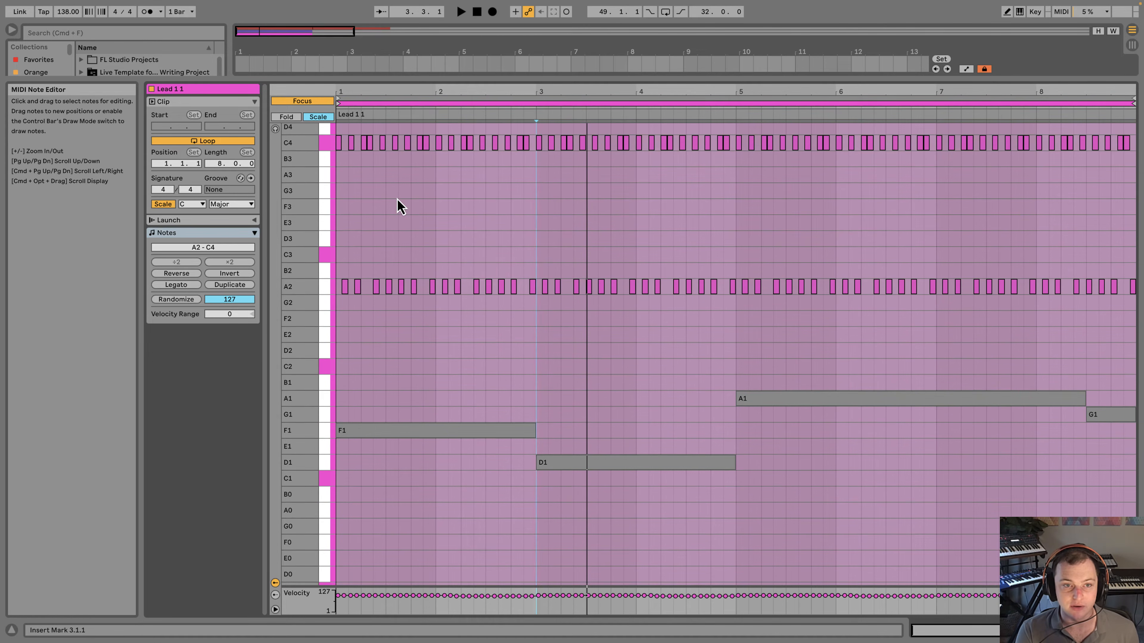
click(317, 117)
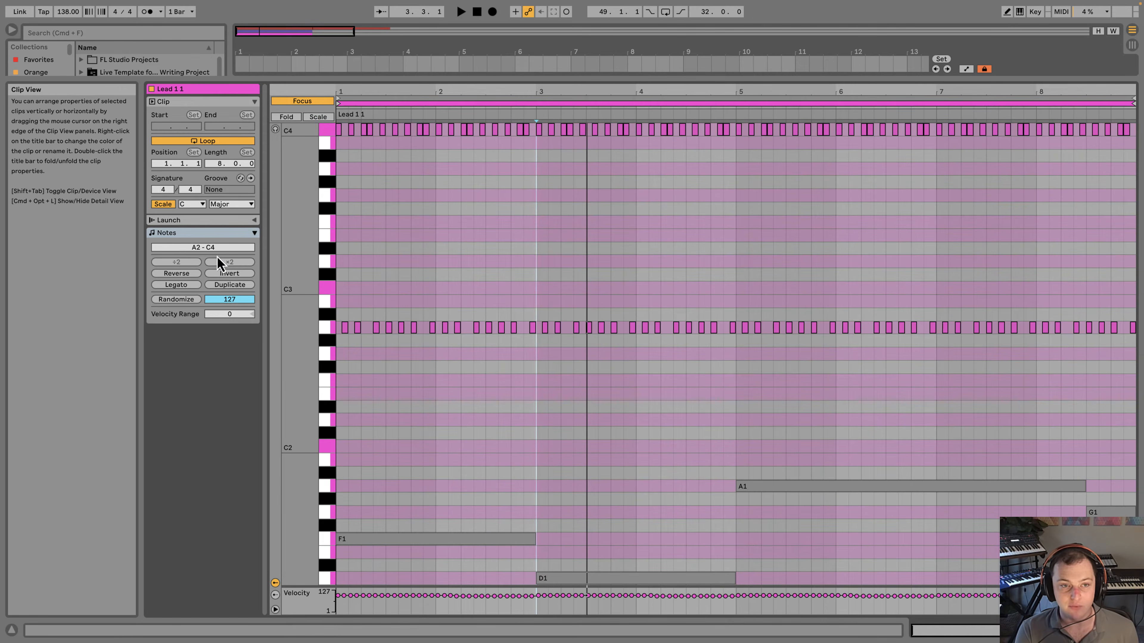
click(164, 204)
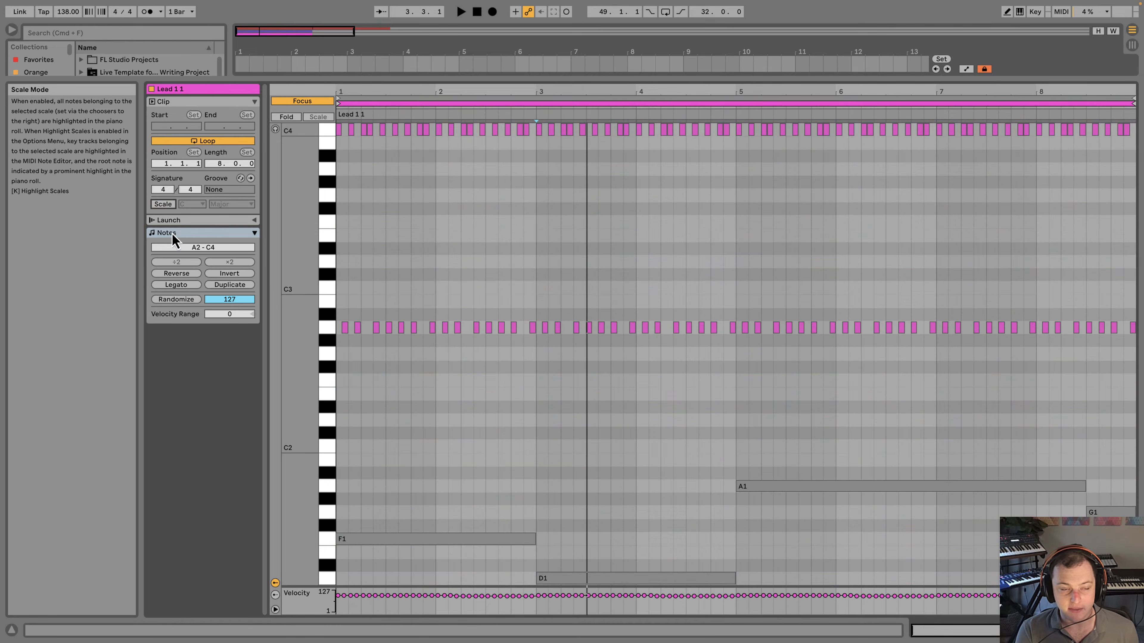
click(164, 205)
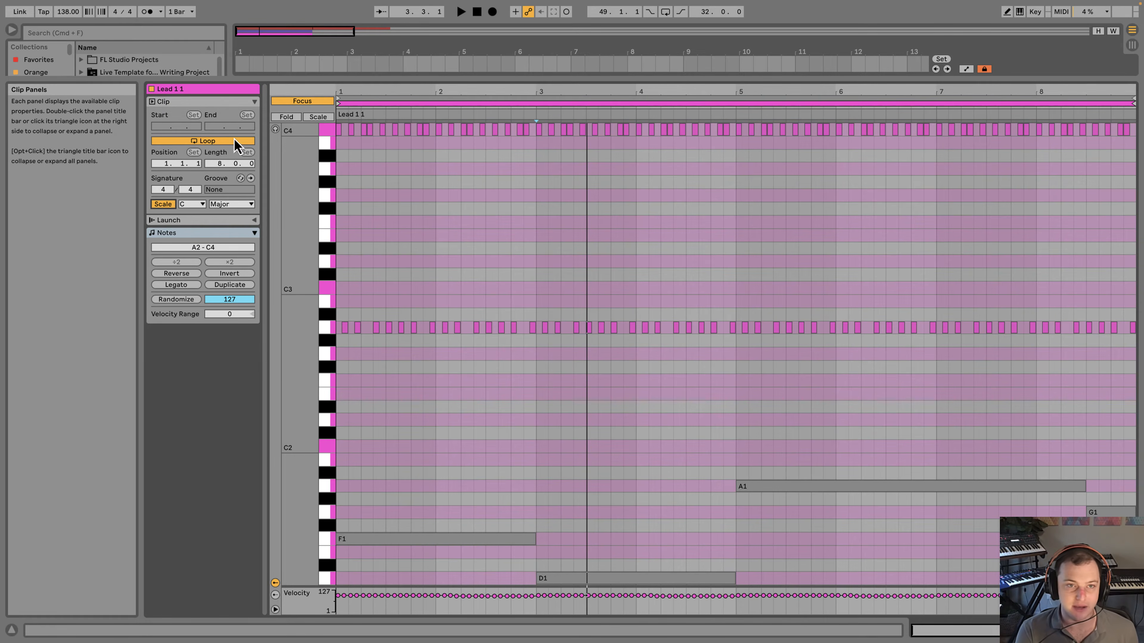
click(318, 116)
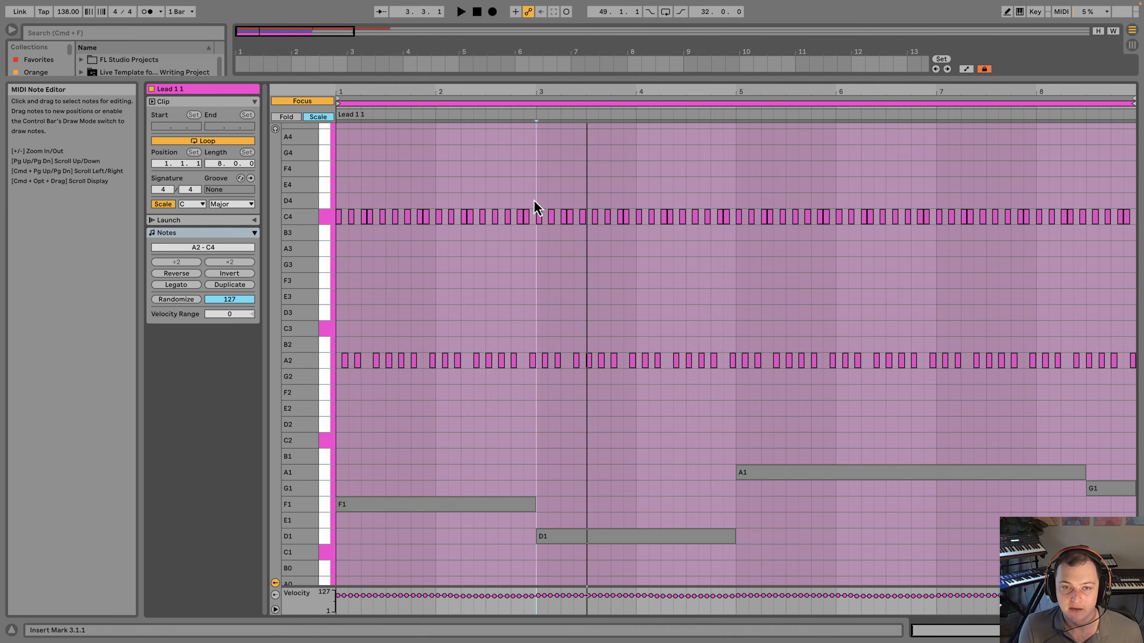
Transpose all Lead notes in bars 1–2 down until the lower notes match the SubPad's F1 and the upper ones sit on A2.
drag(536, 204, 465, 257)
click(526, 214)
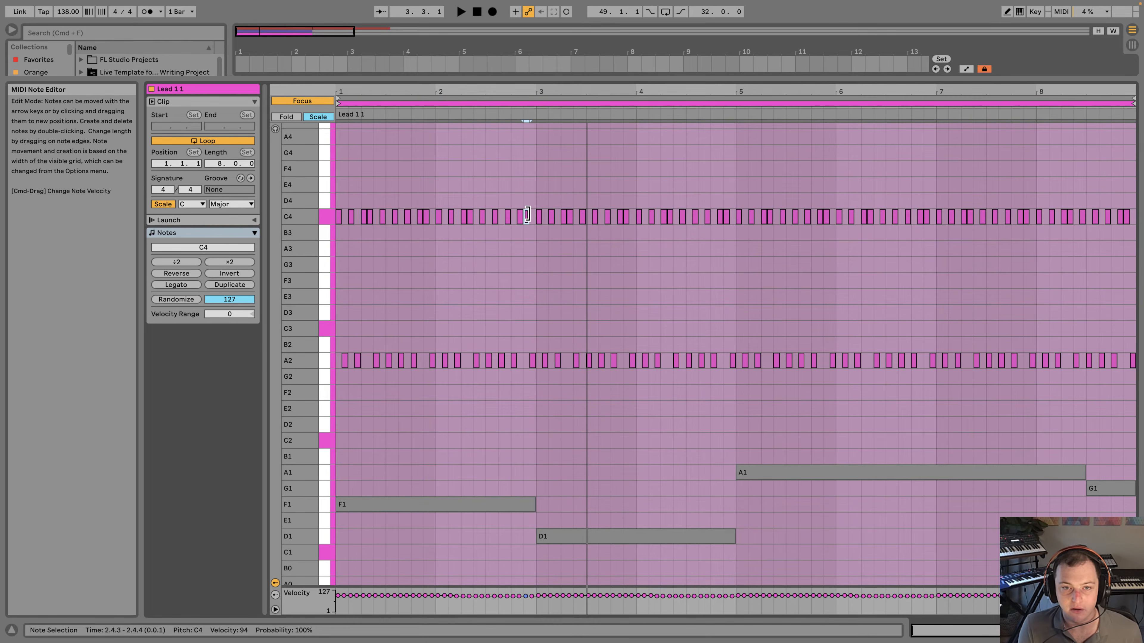
click(533, 214)
click(538, 214)
drag(536, 212, 328, 371)
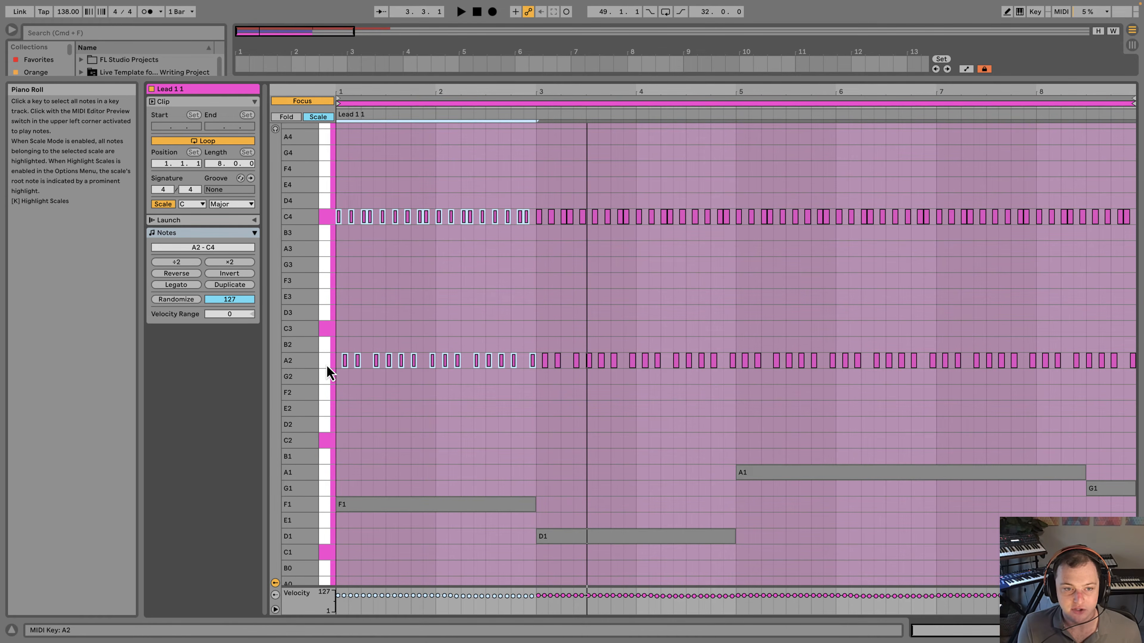
key(Down)
key(Down)
key(Down)
key(Down)
key(Down)
key(Down)
key(Down)
key(Down)
key(Down)
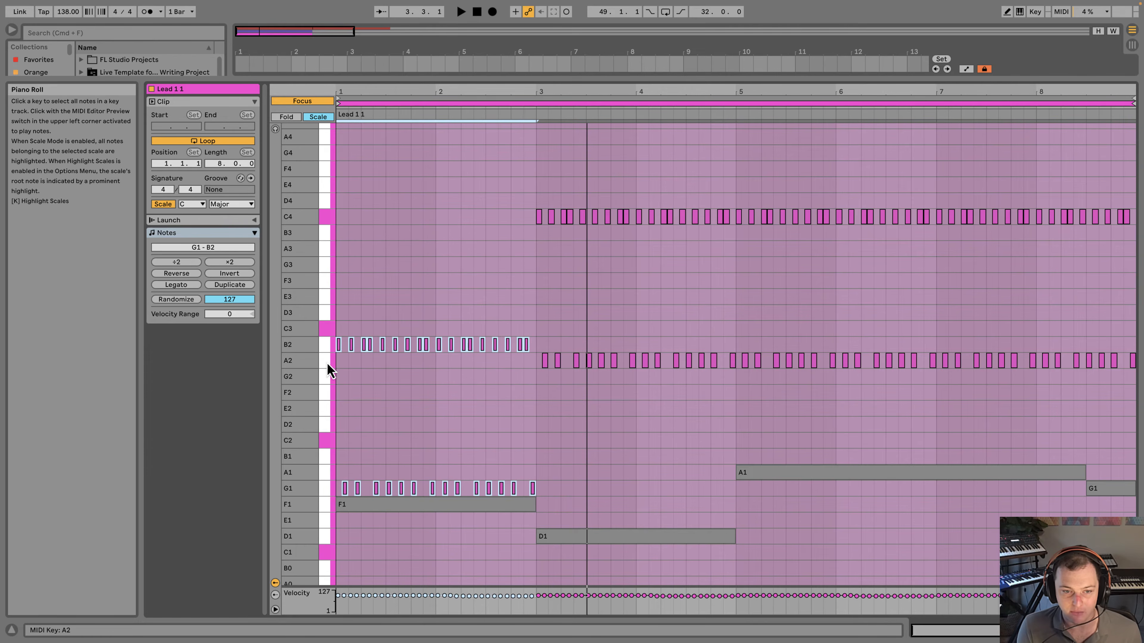
Transpose all Lead notes in bars 3–4 down so the lower notes match the SubPad's D1 and the upper ones sit on F2.
click(538, 200)
drag(706, 369, 728, 375)
key(Down)
key(Down)
key(Down)
key(Down)
key(Down)
key(Down)
key(Down)
key(Down)
key(Down)
key(Down)
key(Down)
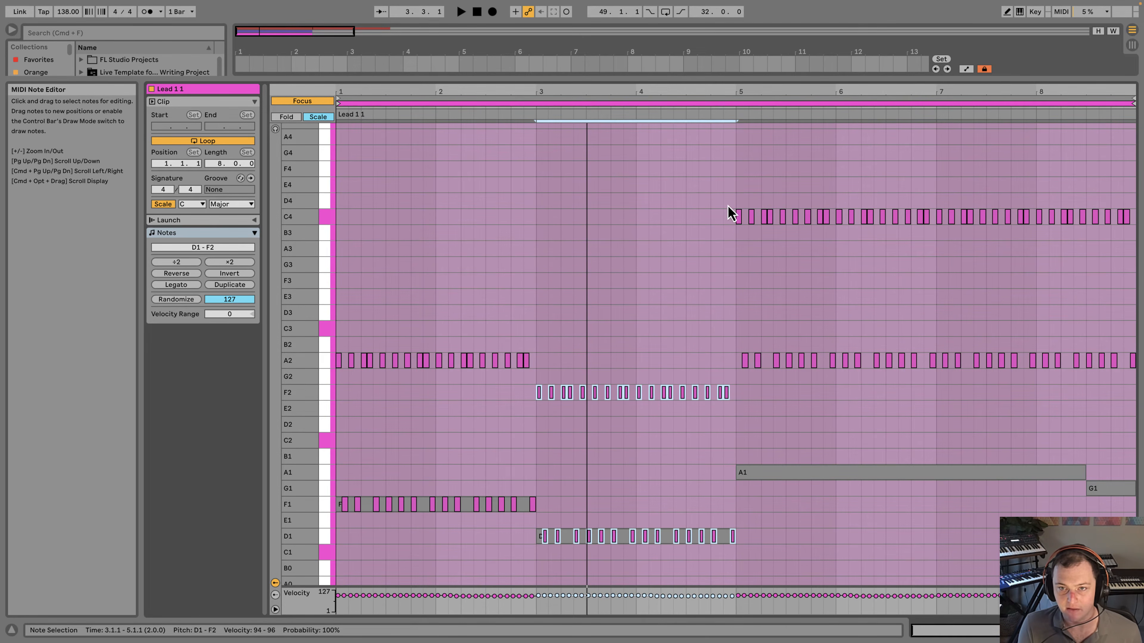
Transpose the Lead notes from bar 5 to the end down so the lower notes match the SubPad's A1 and the upper ones sit on C3.
drag(721, 193, 1134, 361)
key(Down)
key(Down)
key(Down)
key(Down)
key(Down)
key(Down)
key(Down)
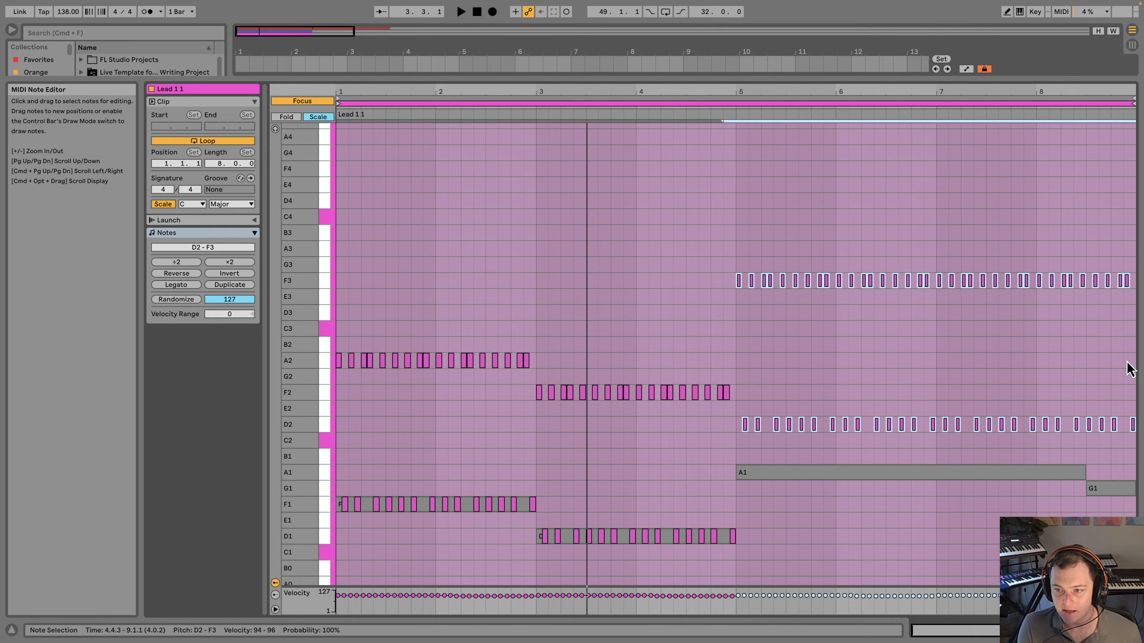
Lower the Lead notes from 8.3.1 to the end by one scale step, onto G1 and B2.
drag(1135, 317, 1097, 487)
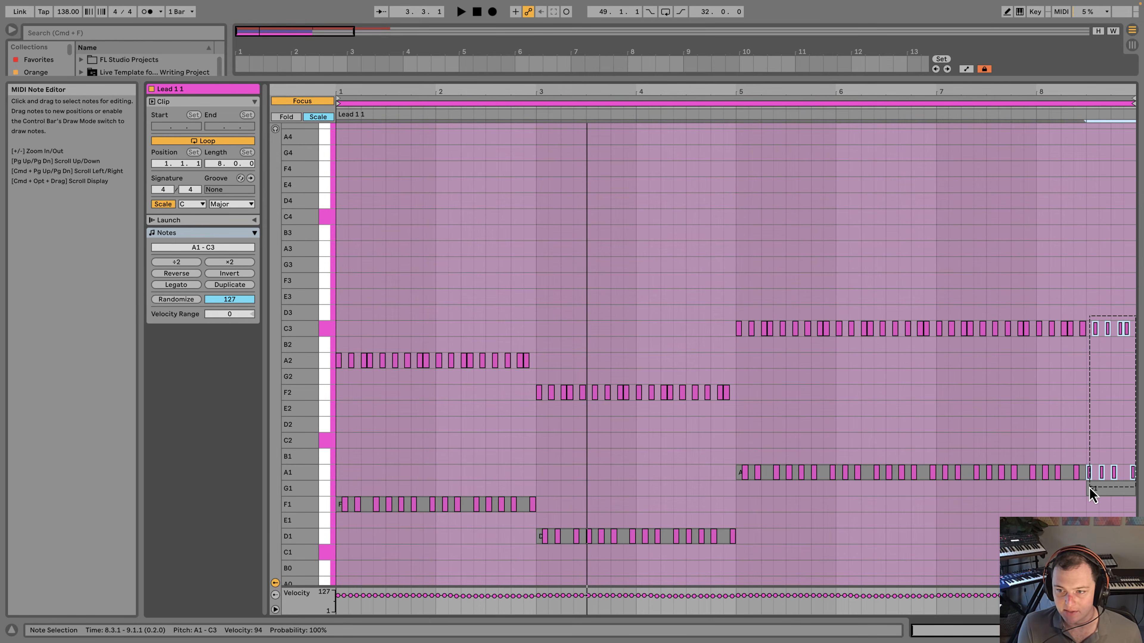
key(Down)
click(515, 264)
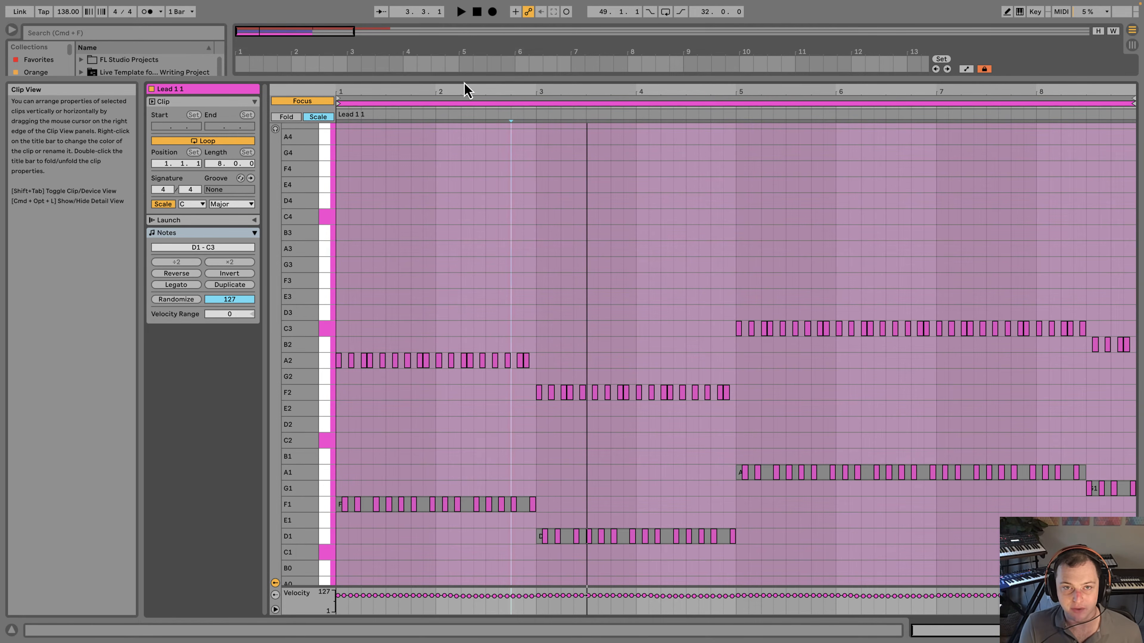
Audition the transposed lead, and raise all notes in the Lead clip by one octave.
key(space)
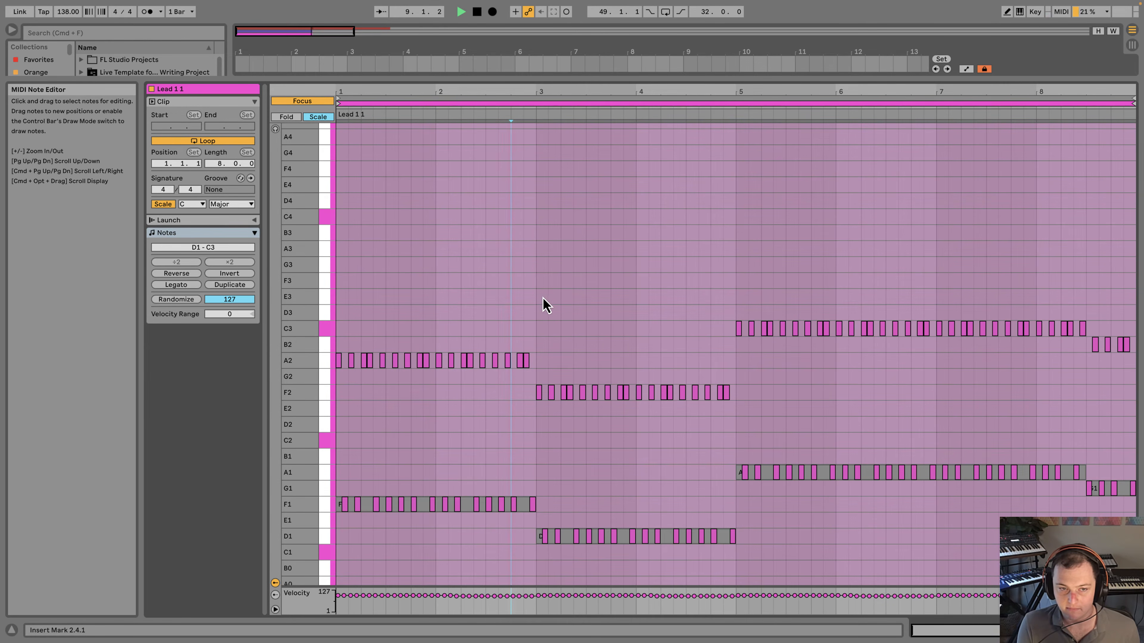
click(539, 236)
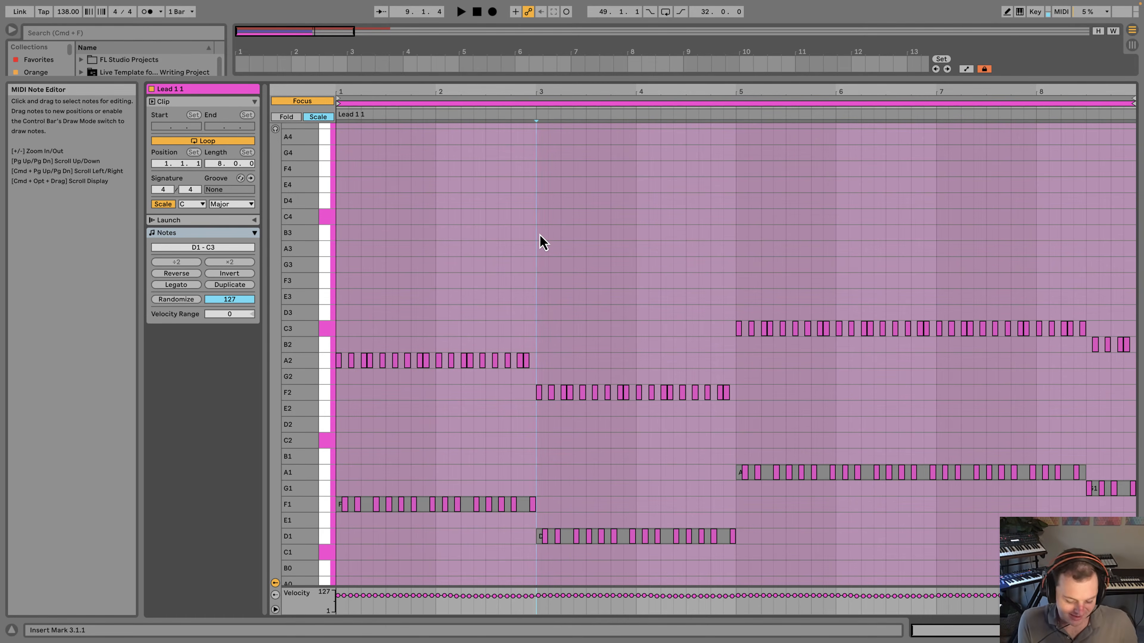
key(super+a)
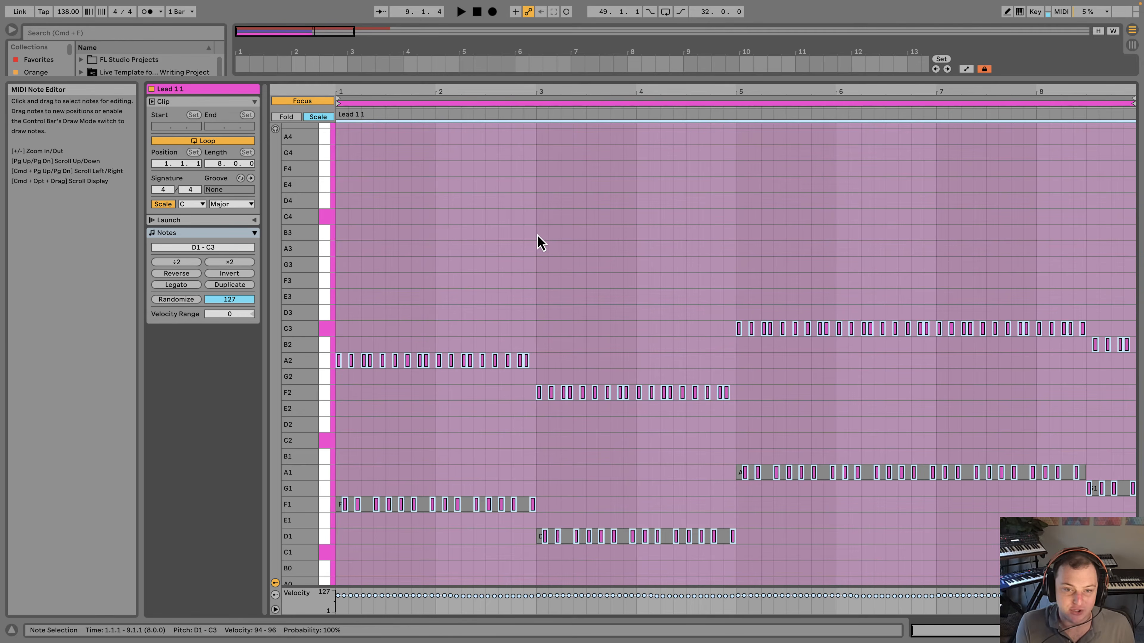
key(shift+Up)
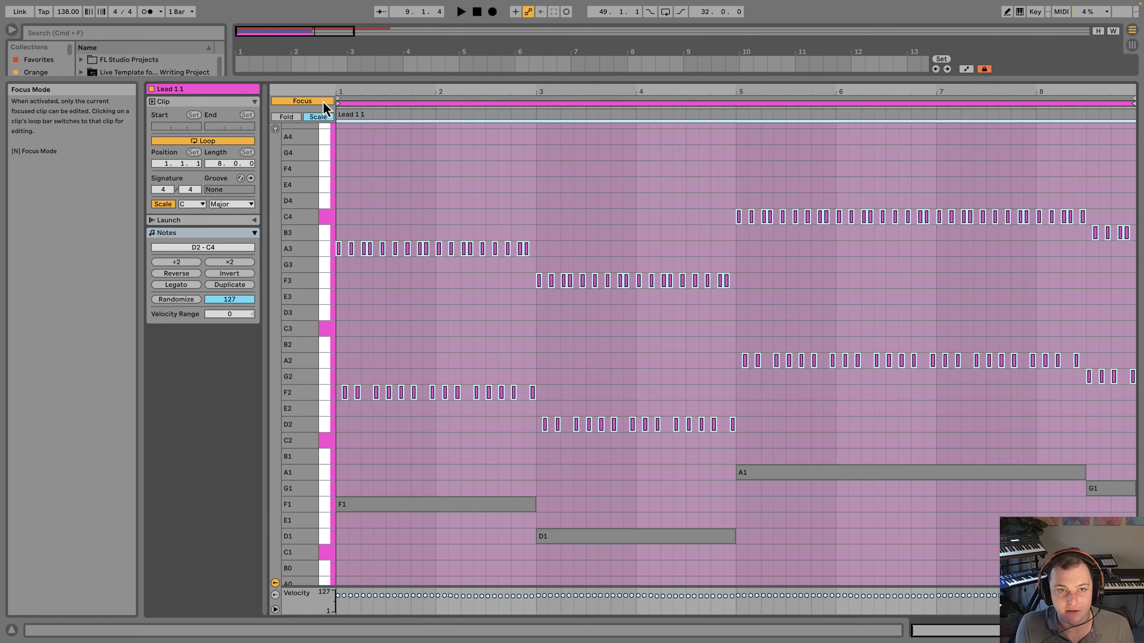
click(437, 199)
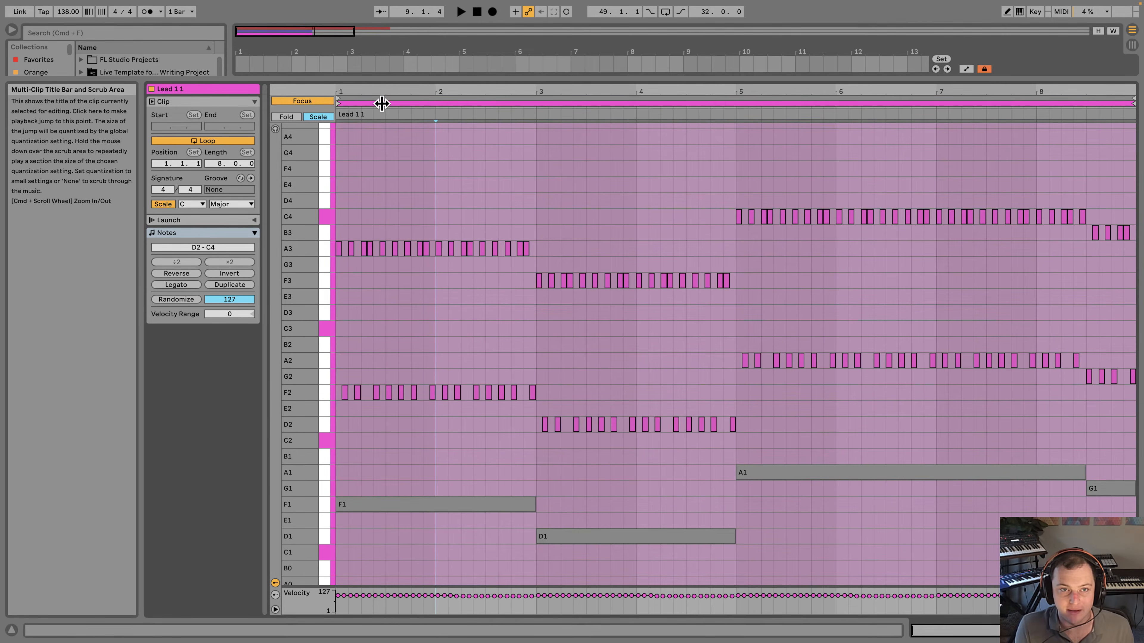
Zoom in on the opening bars and listen to the octave-raised lead against the SubPad notes.
mouse_move(375, 92)
mouse_down()
mouse_move(375, 103)
mouse_move(387, 88)
mouse_up()
key(space)
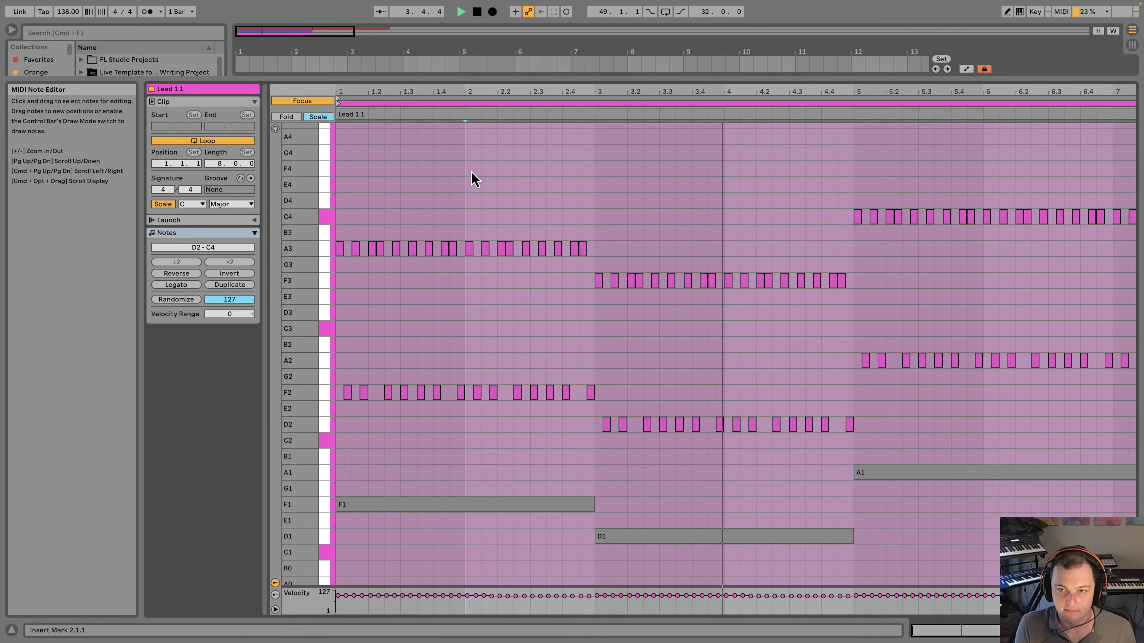
click(559, 98)
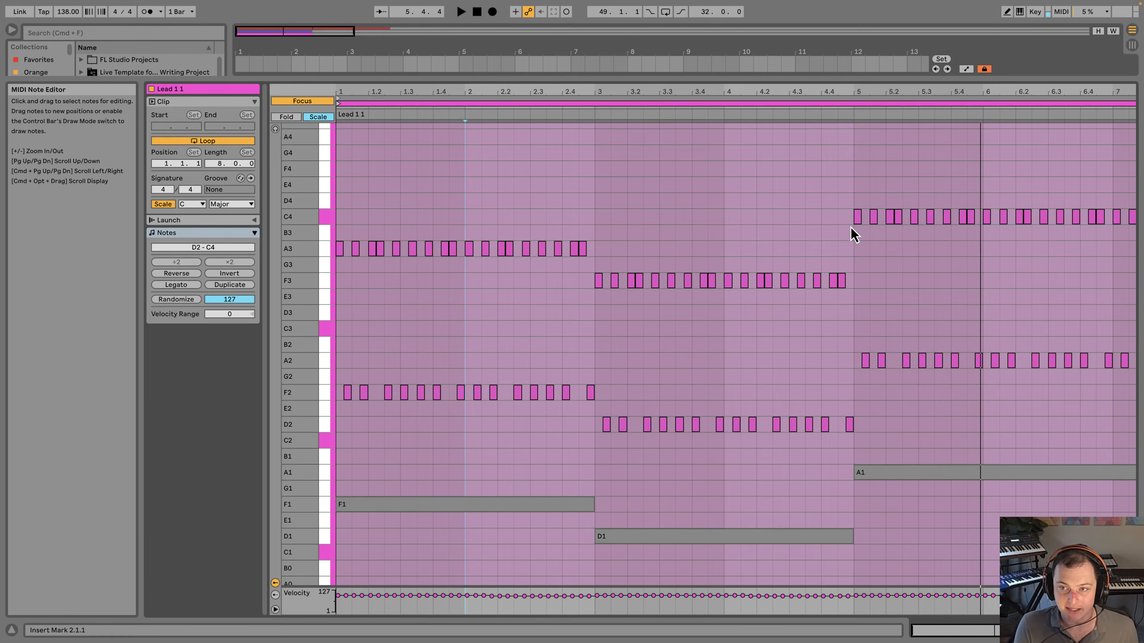
drag(1124, 299, 935, 255)
click(740, 226)
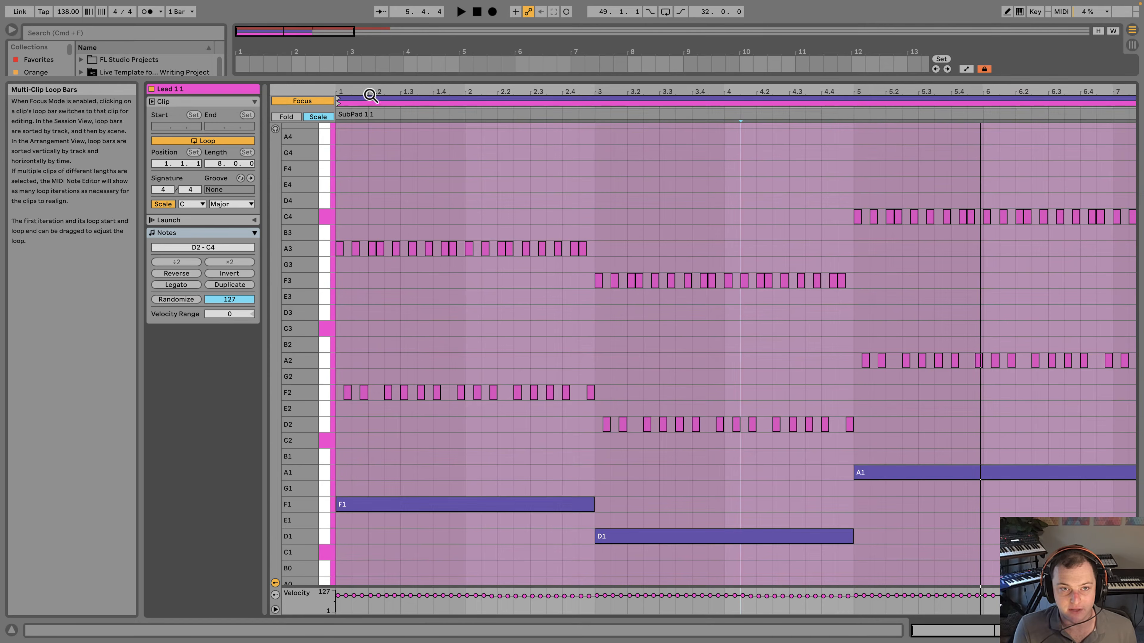
drag(381, 91, 413, 126)
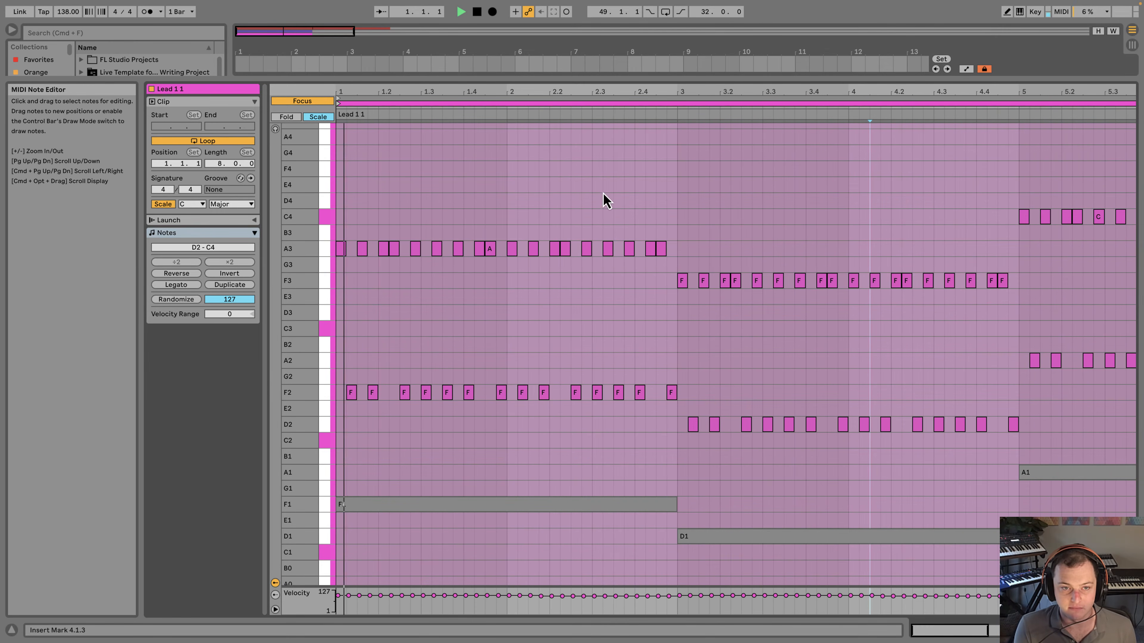
Try raising the upper Lead notes in bars 1–2 to C4, and move them back down.
drag(659, 225, 334, 257)
key(Up)
key(Up)
key(Up)
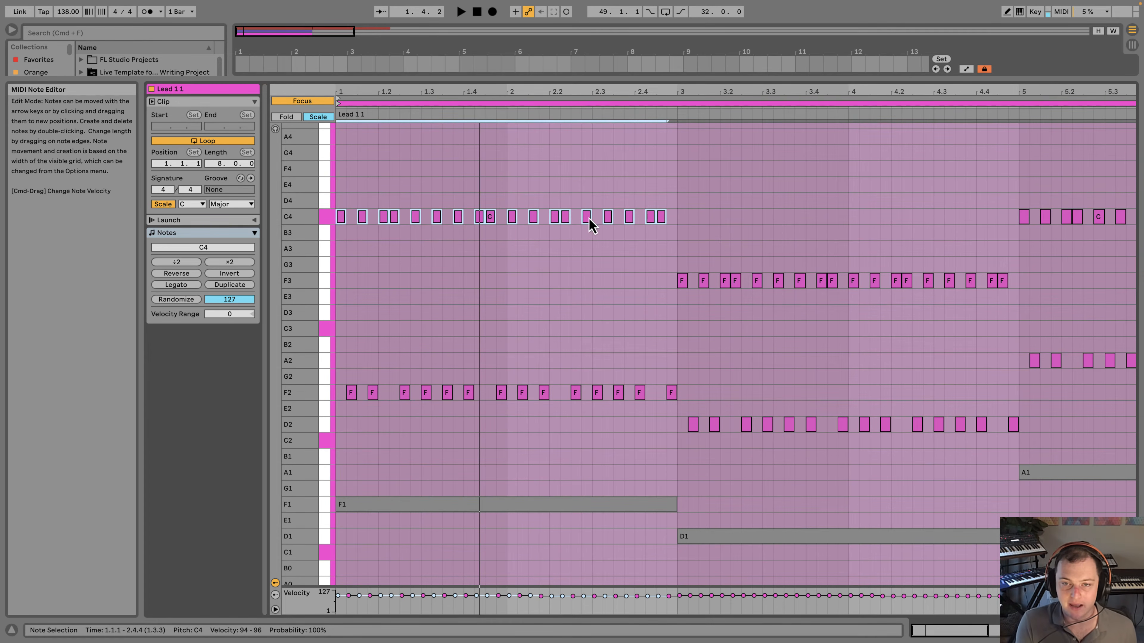
drag(692, 209, 168, 220)
key(Down)
key(Down)
key(Down)
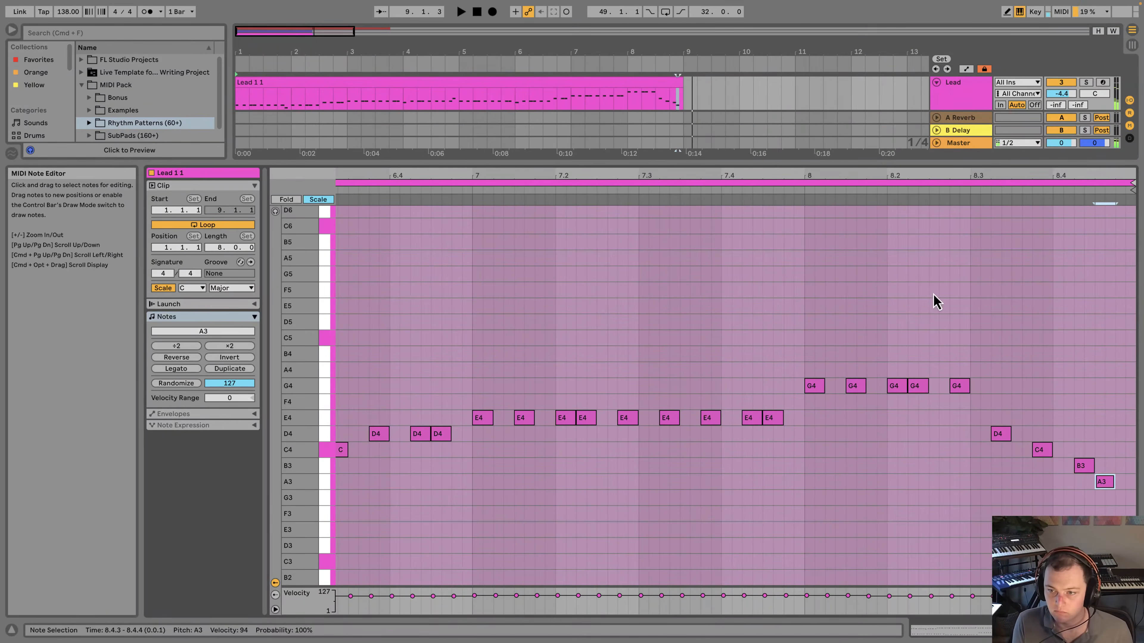
Try the note at 8.4.3 on C4, add a B3 note at the end of bar 8, and play the lead.
drag(1104, 482, 1106, 452)
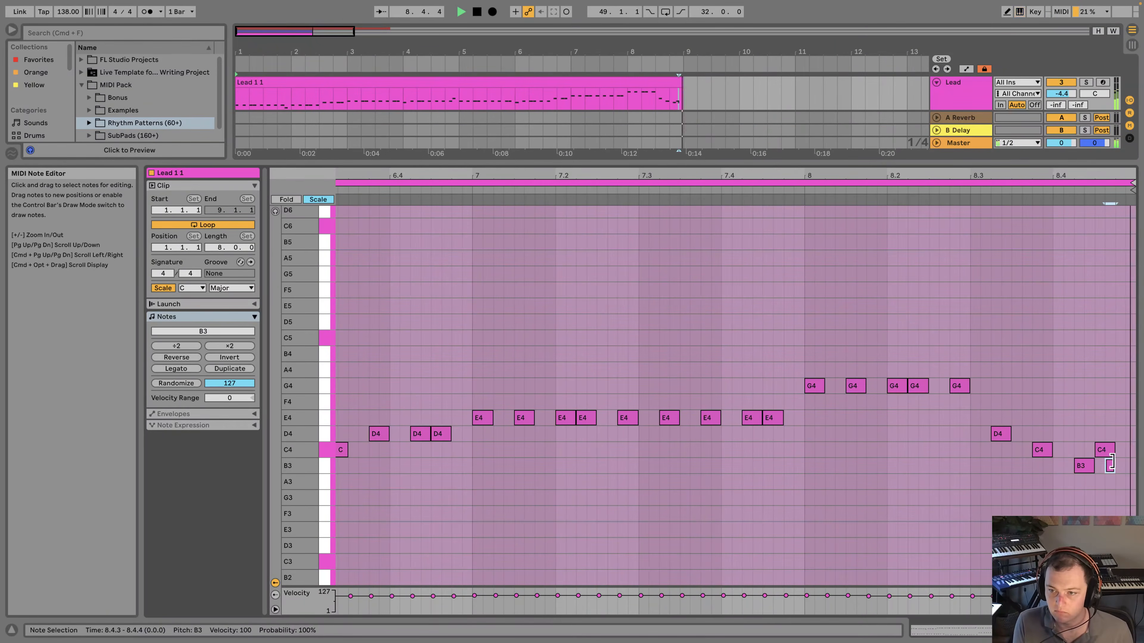
click(802, 192)
double_click(1121, 467)
click(642, 94)
key(space)
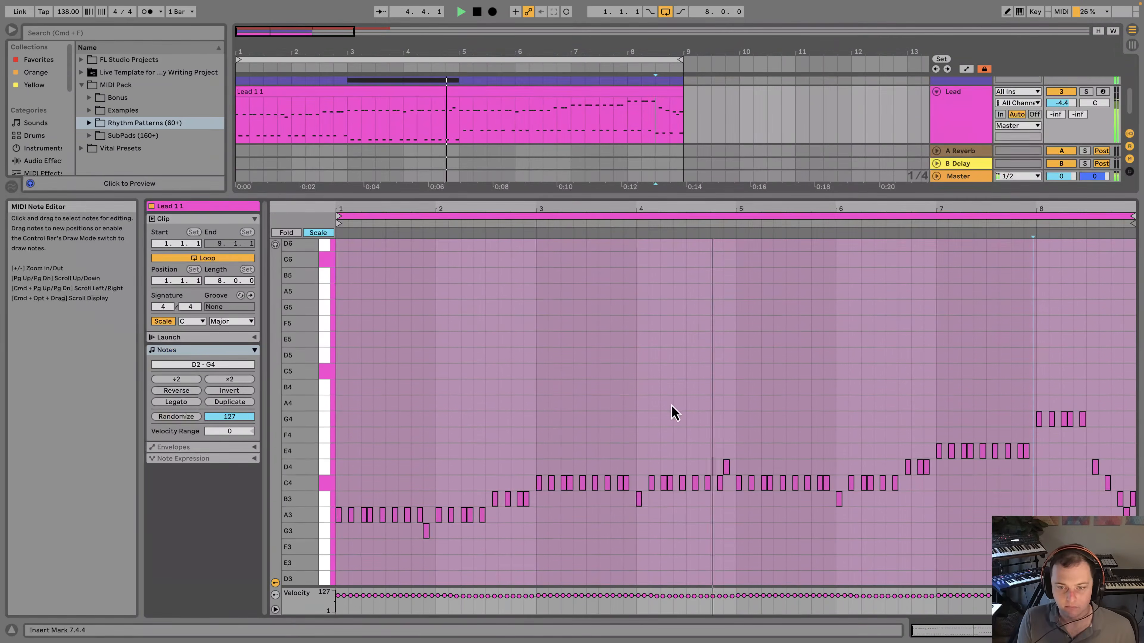
View all tracks in the arrangement, look over the Lead clip's full eight bars, and play the loop from bar 1.
scroll(672, 412, down, 5)
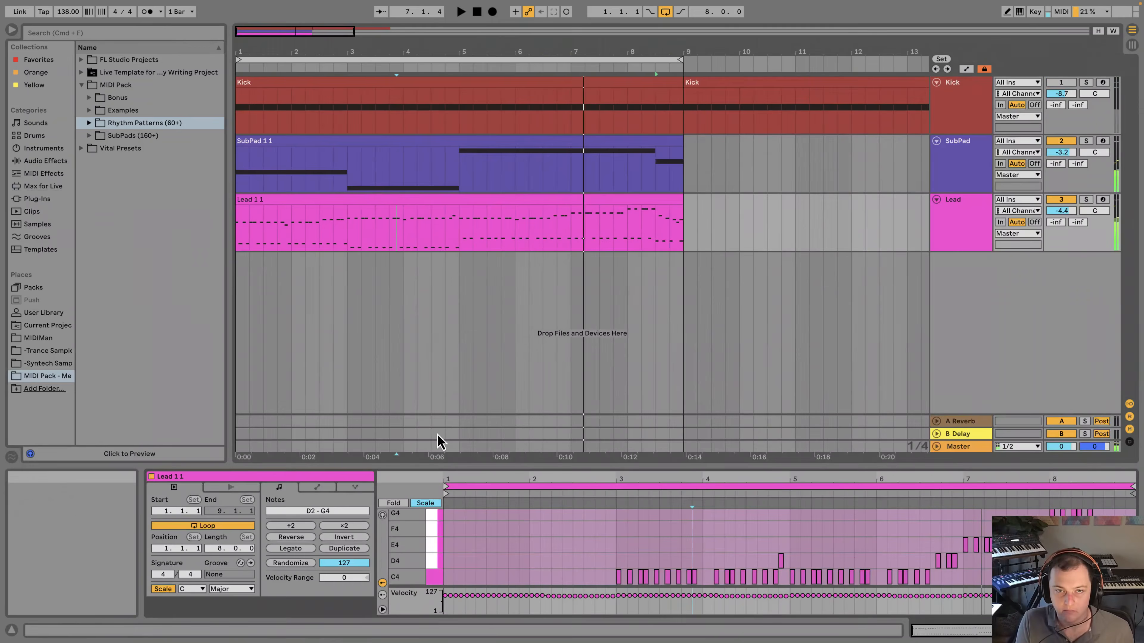
drag(372, 52, 376, 54)
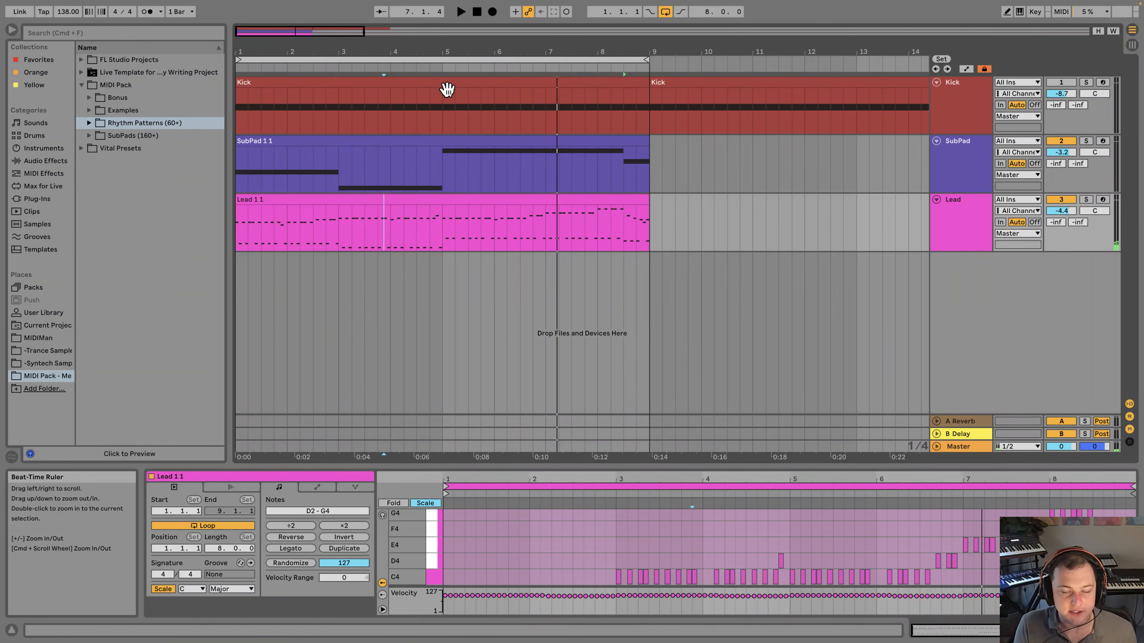
click(652, 189)
click(636, 232)
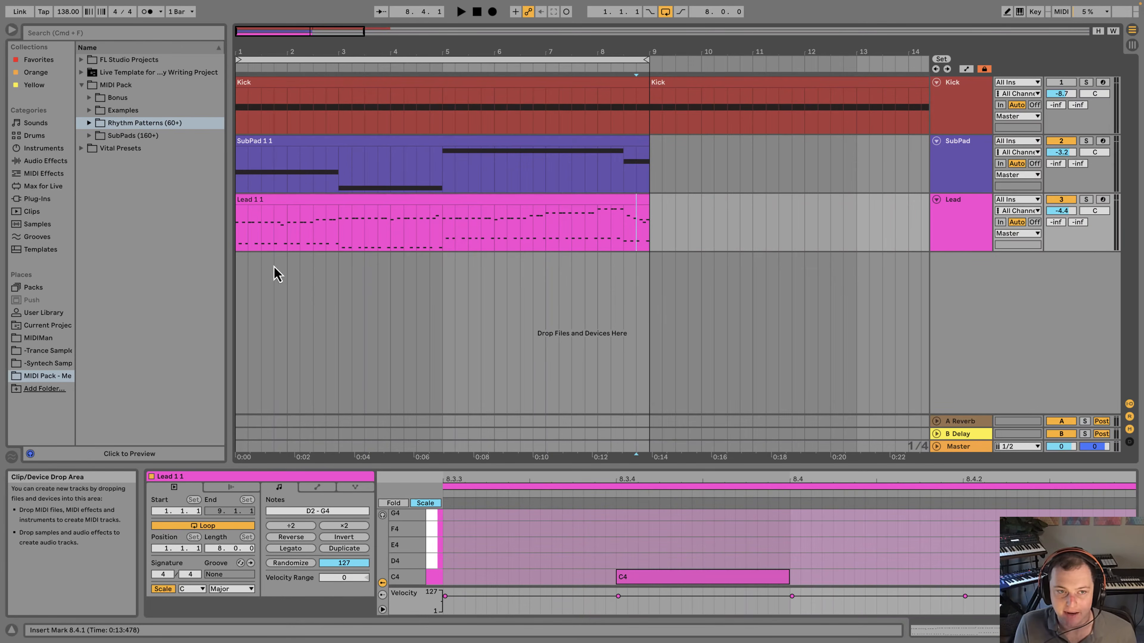
click(242, 237)
drag(242, 237, 645, 263)
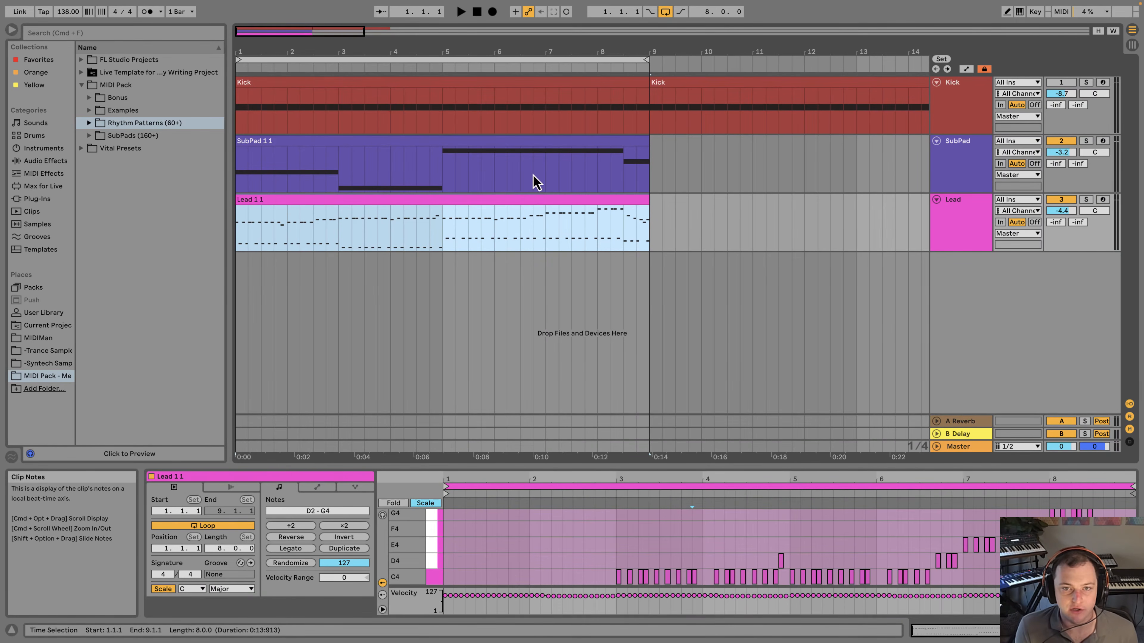
click(237, 243)
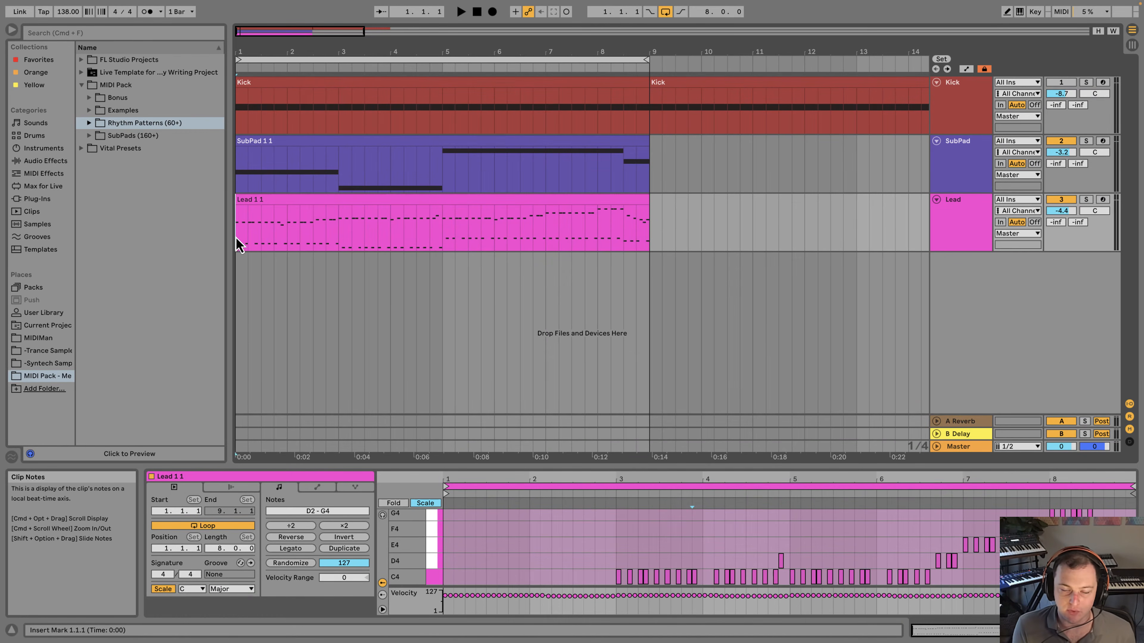
key(space)
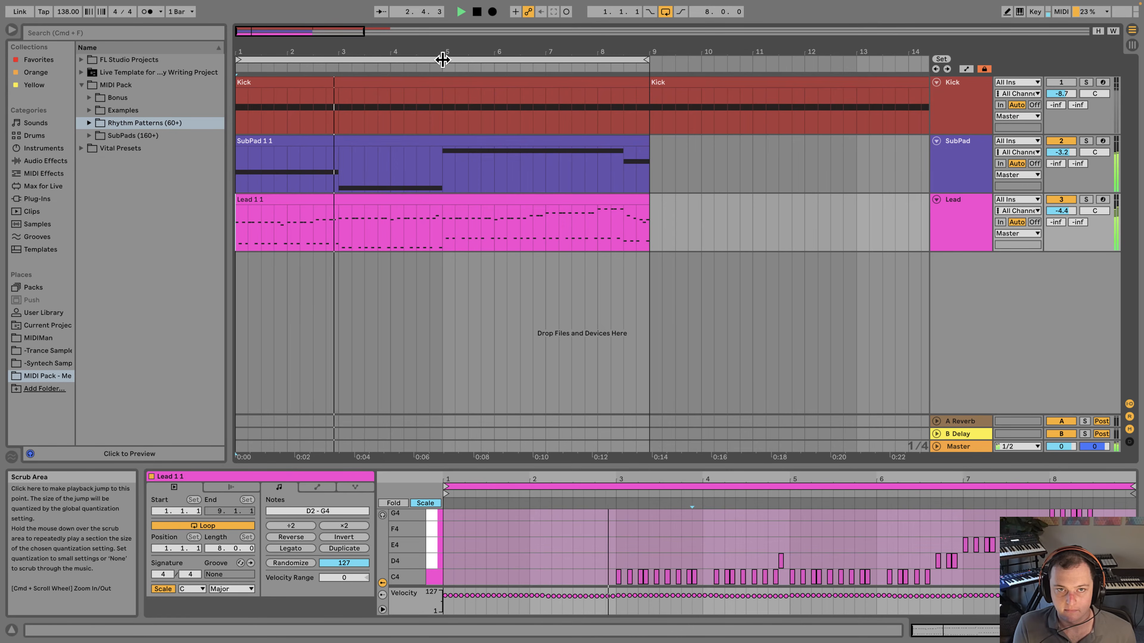
key(space)
Copy the Lead clip to bar 9 to view it repeated after the original, and delete the copy.
drag(425, 51, 477, 54)
click(456, 201)
key(super+c)
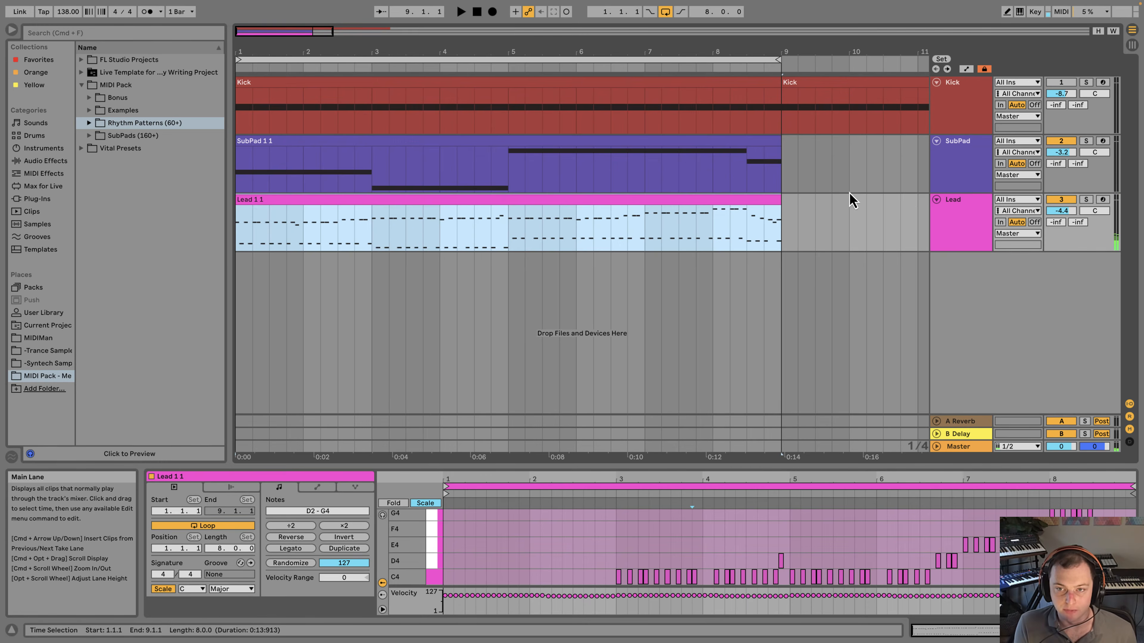
key(super+v)
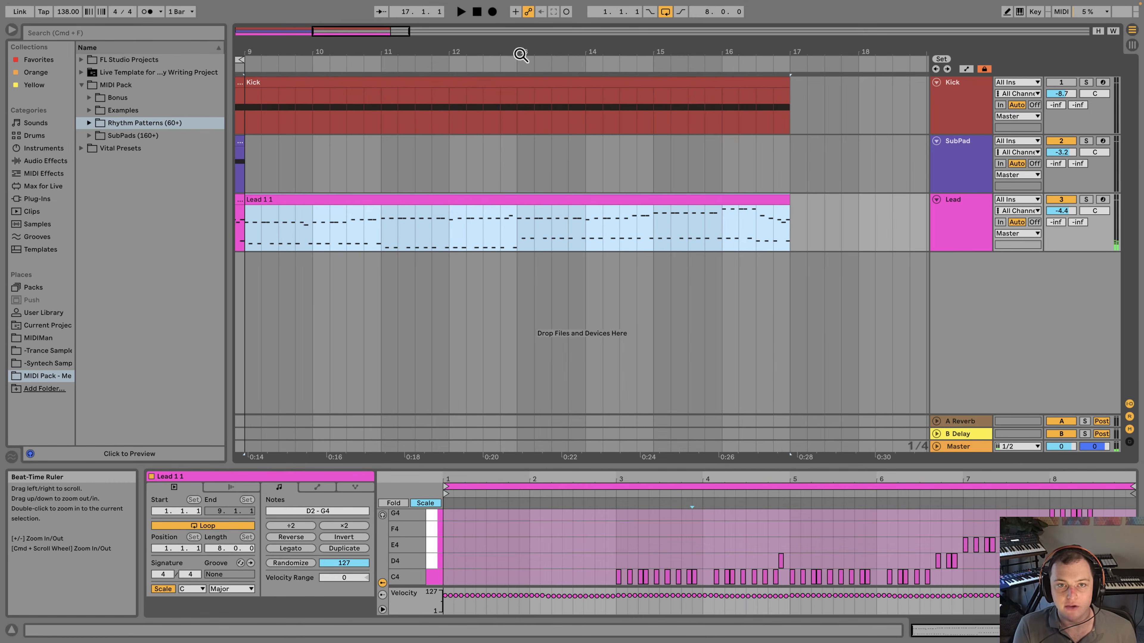
drag(522, 54, 672, 40)
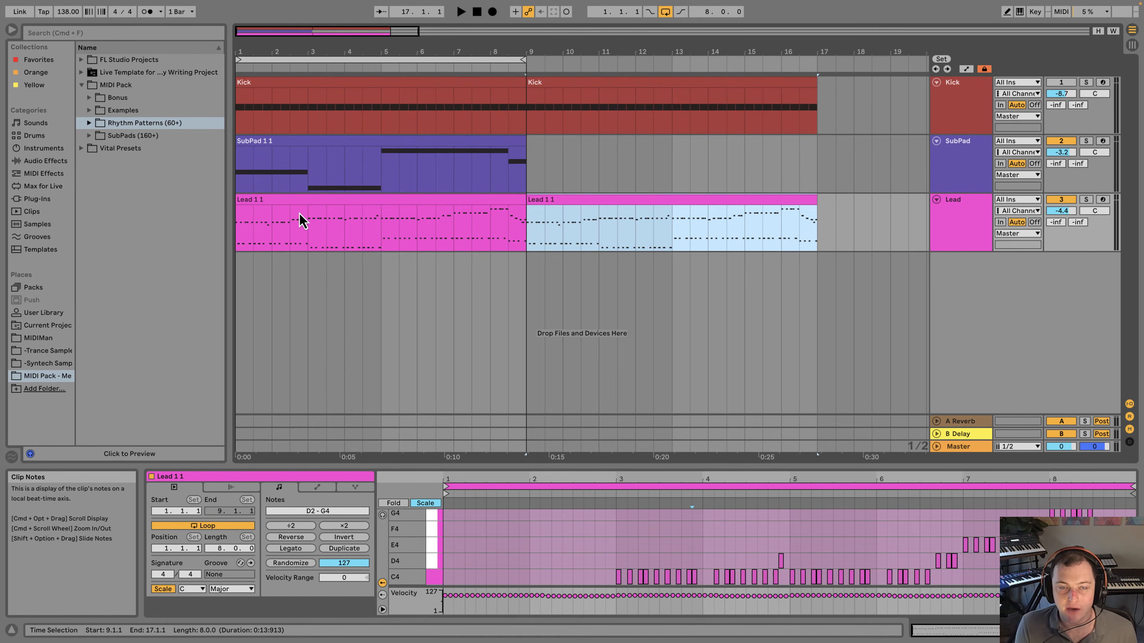
drag(249, 225, 818, 247)
click(793, 212)
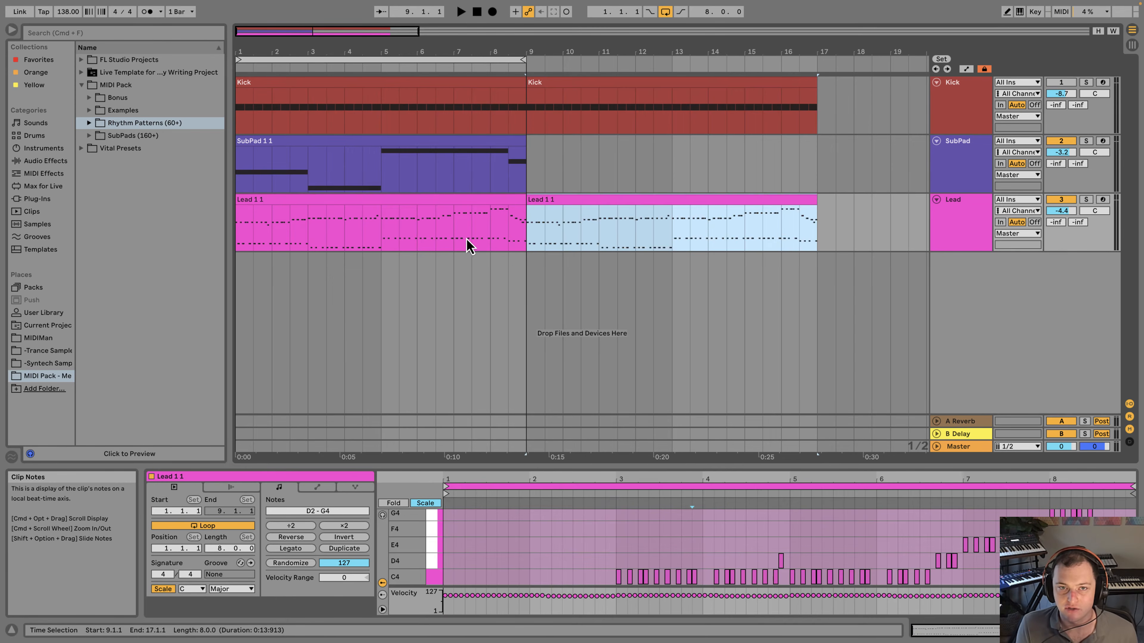
key(Delete)
drag(379, 50, 429, 50)
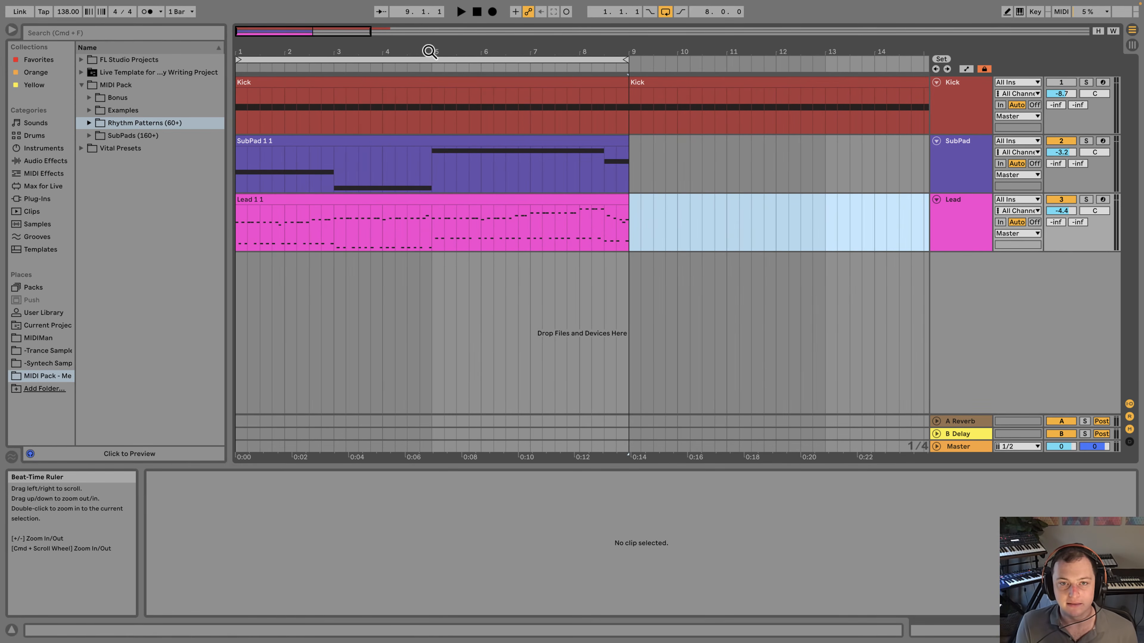
Open the SubPad and Lead clips together in an enlarged note editor with scale folding and focus mode turned off.
click(424, 149)
shift+click(408, 199)
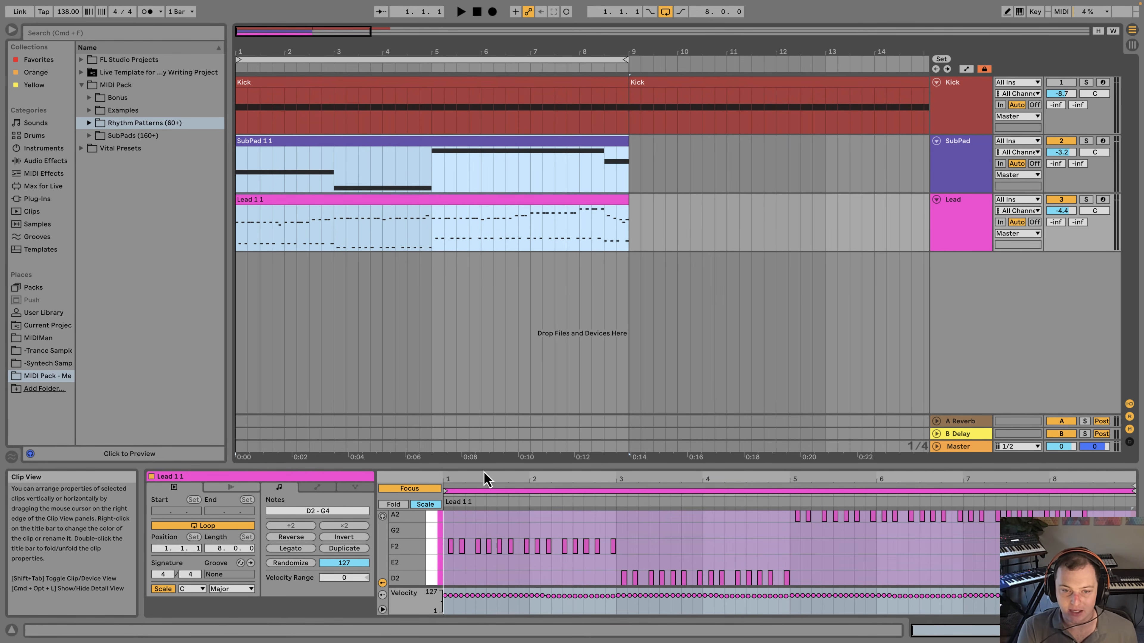
drag(480, 467, 306, 200)
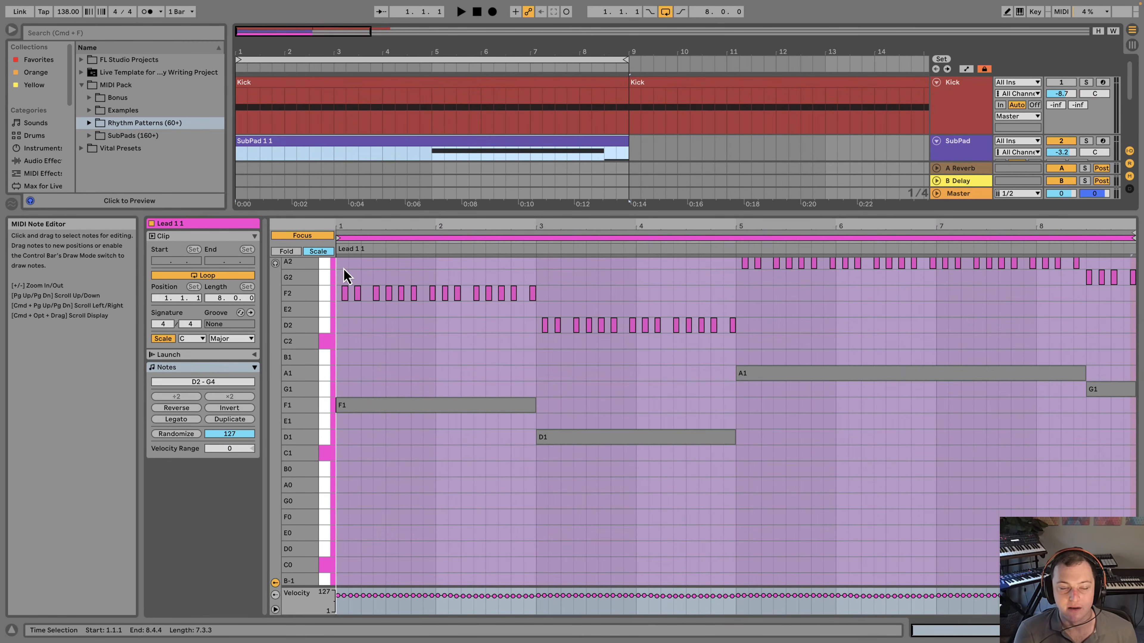
click(323, 253)
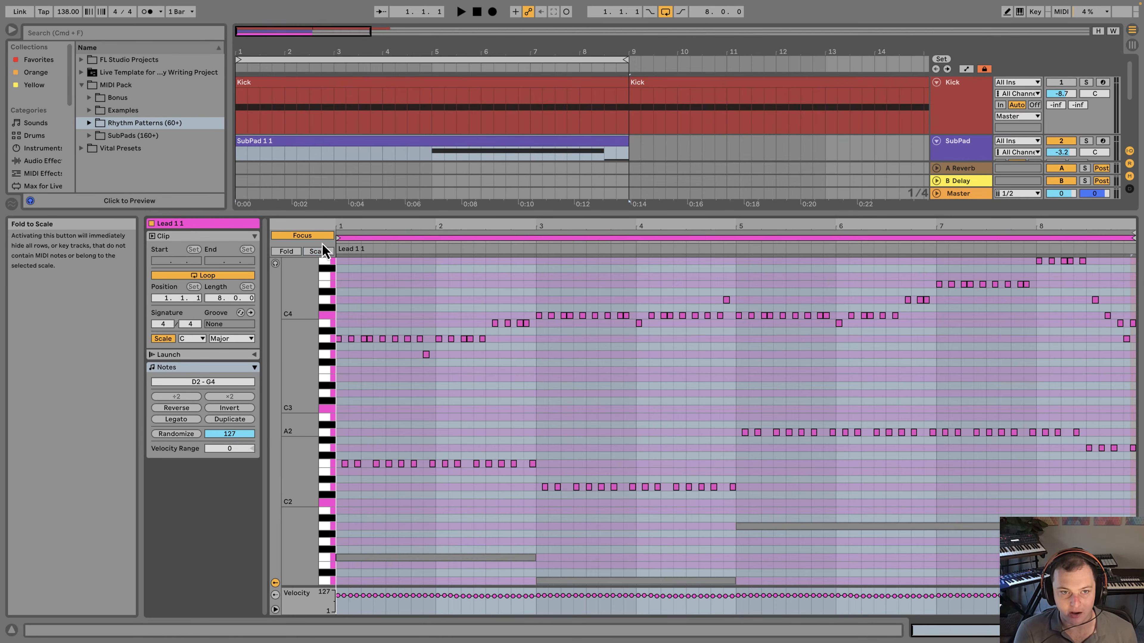
click(316, 240)
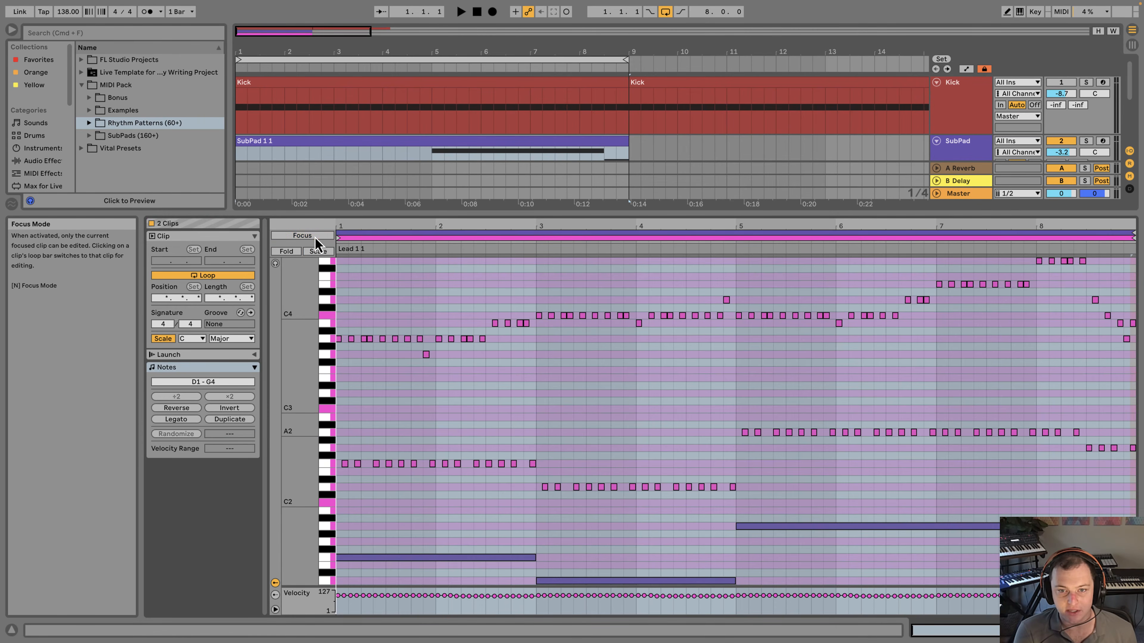
Transpose all notes of the SubPad and Lead clips down three semitones, to the range B0–E4.
click(455, 277)
key(super+a)
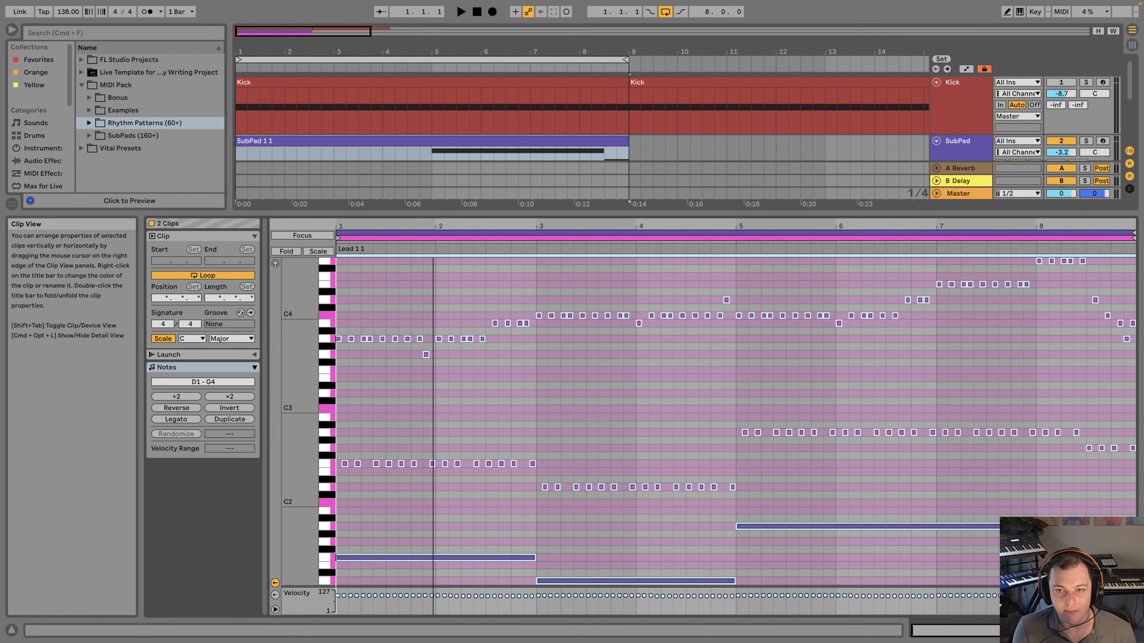
click(396, 231)
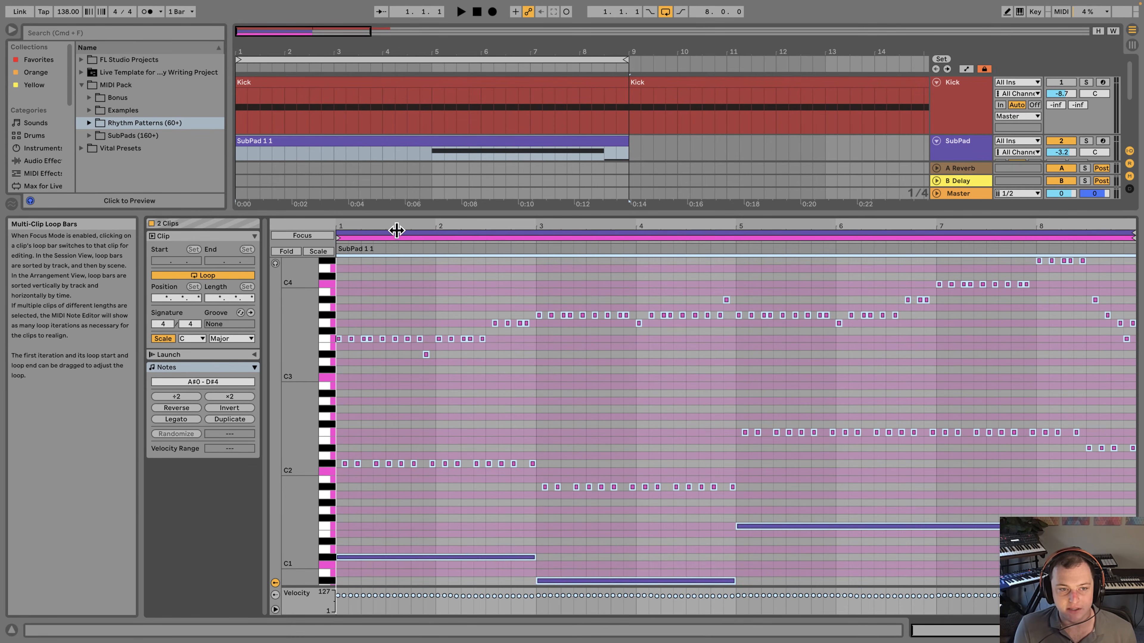
key(Down)
click(393, 230)
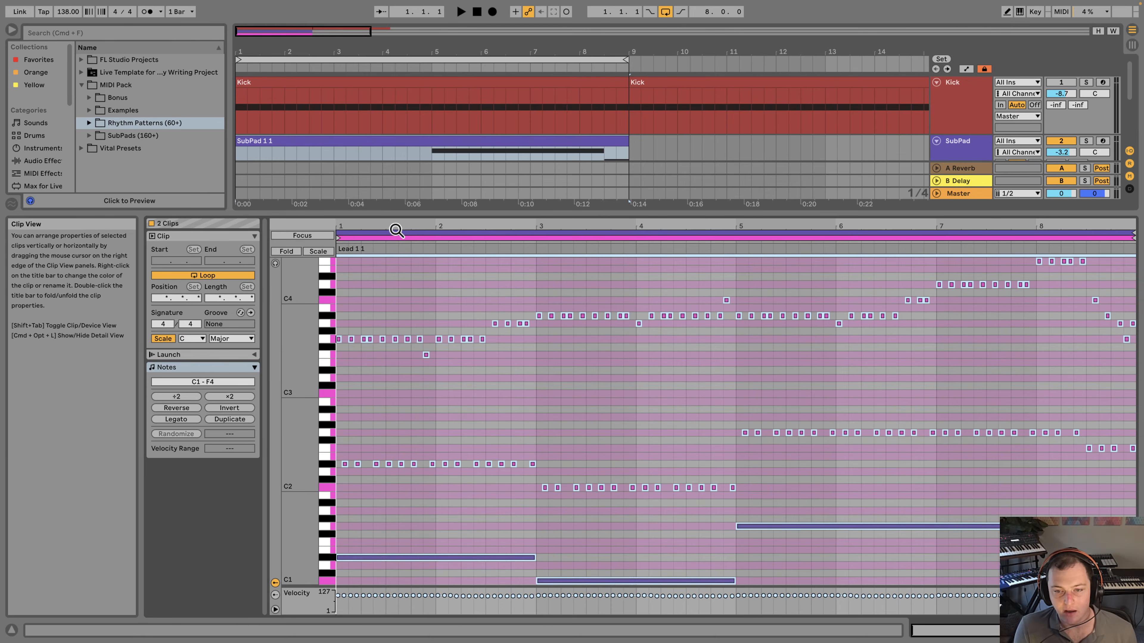
key(Down)
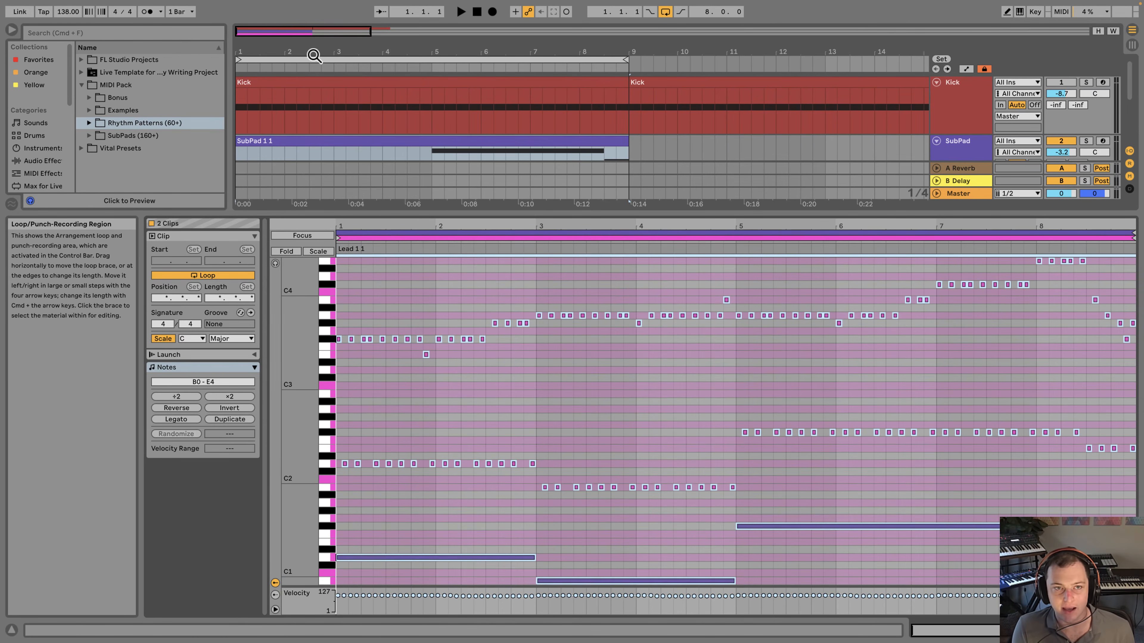
Play the transposed SubPad and Lead from bar 1.
drag(311, 45, 311, 36)
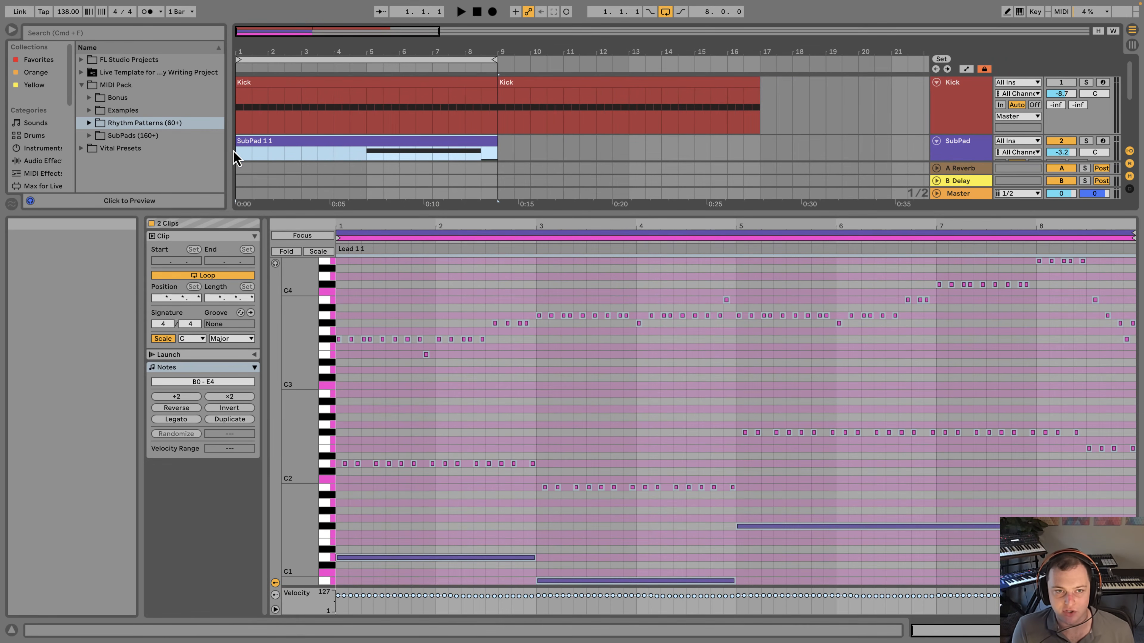
key(space)
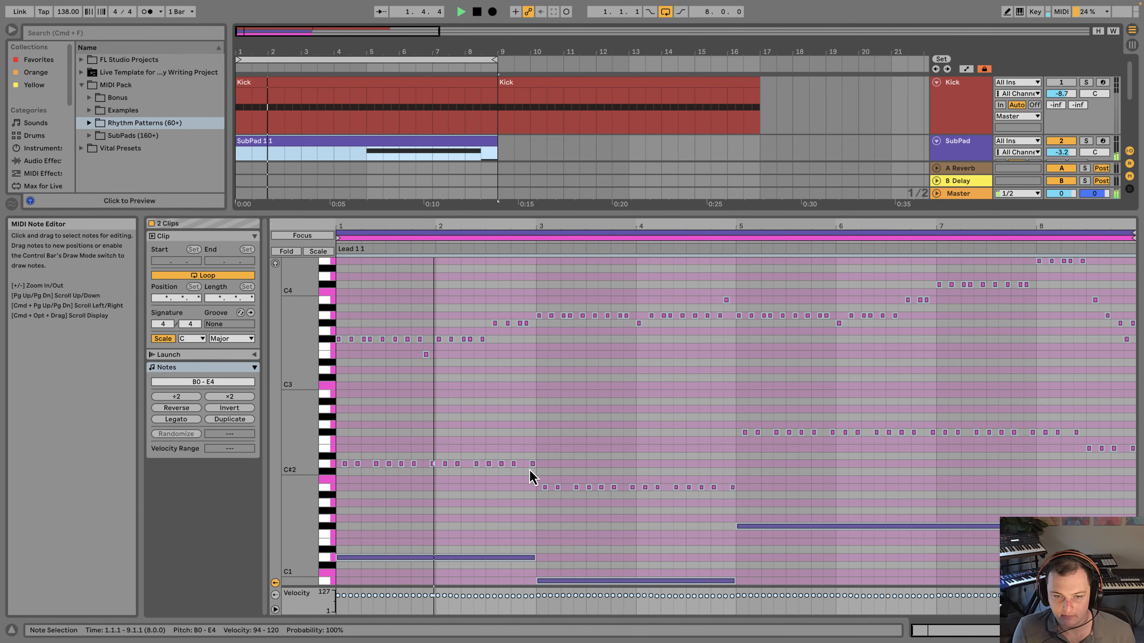
key(space)
key(Down)
key(Down)
key(Up)
key(Up)
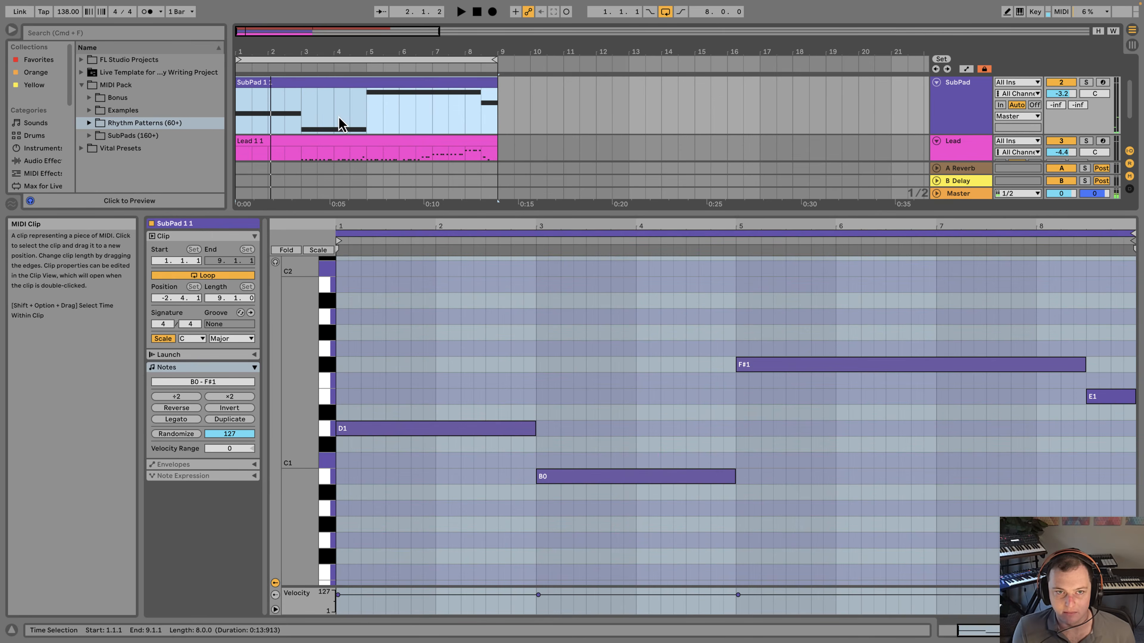
Reselect the SubPad and Lead clips and transpose all their notes down two more semitones, to A0–D4.
shift+click(356, 144)
click(474, 307)
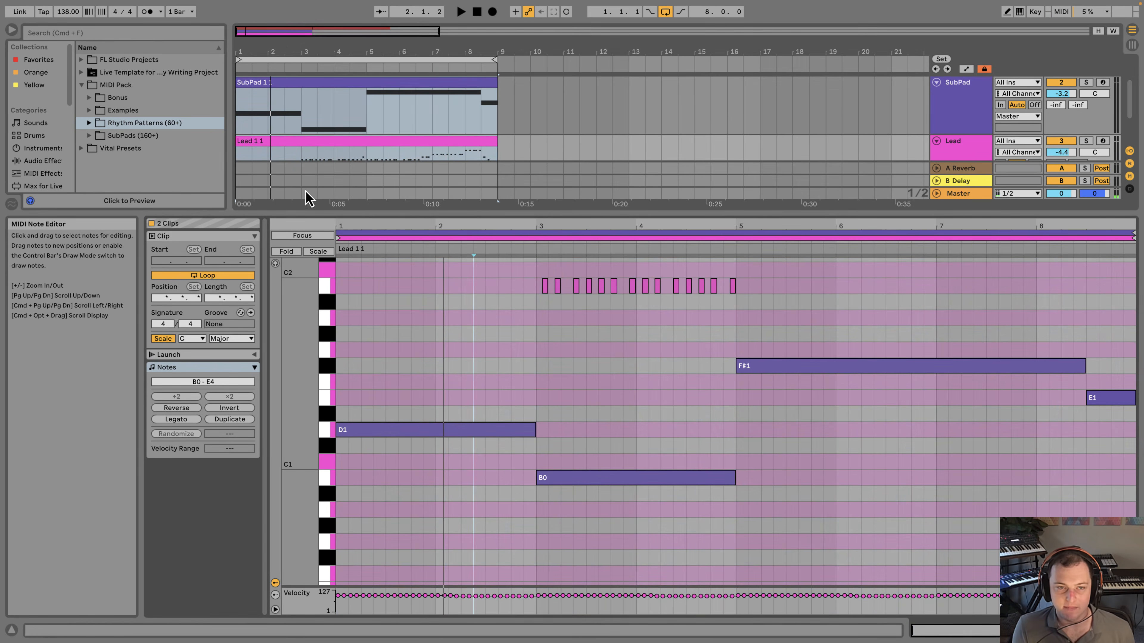
click(511, 289)
click(423, 363)
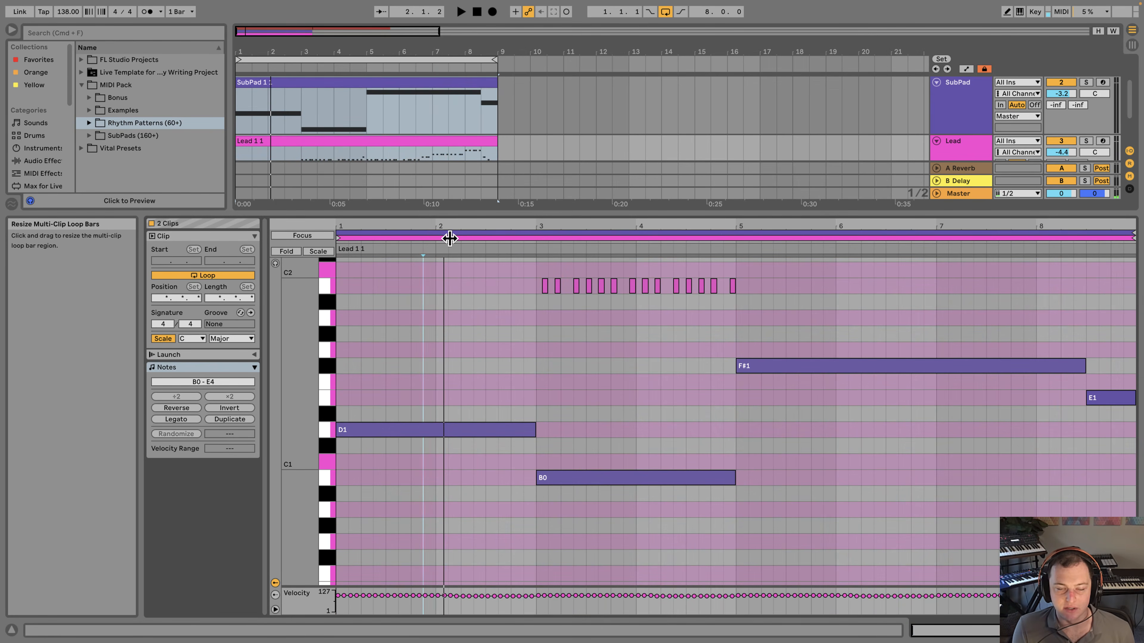
click(310, 236)
click(322, 237)
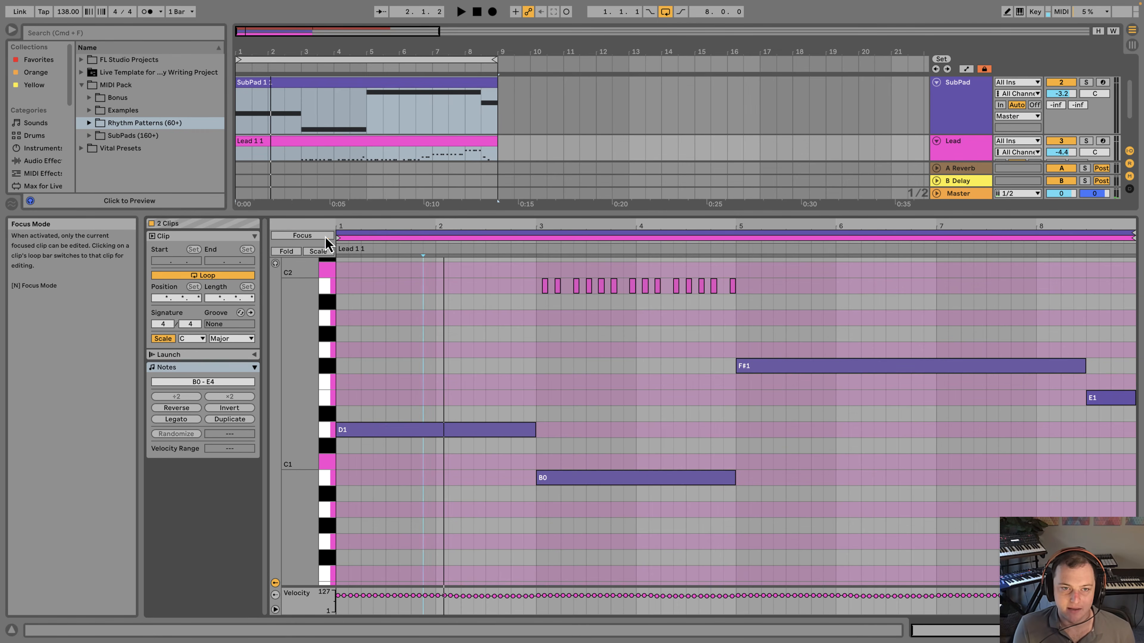
key(Right)
key(super+a)
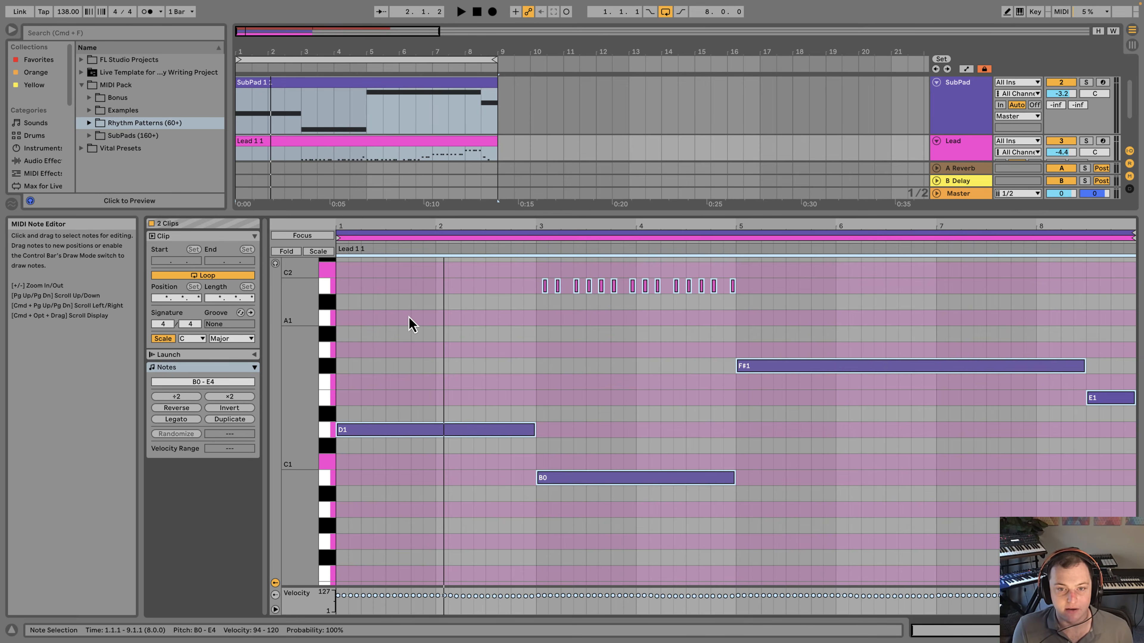
key(Down)
key(Down)
Play both clips from bar 1 to hear how deep the SubPad notes sound in the new key.
key(space)
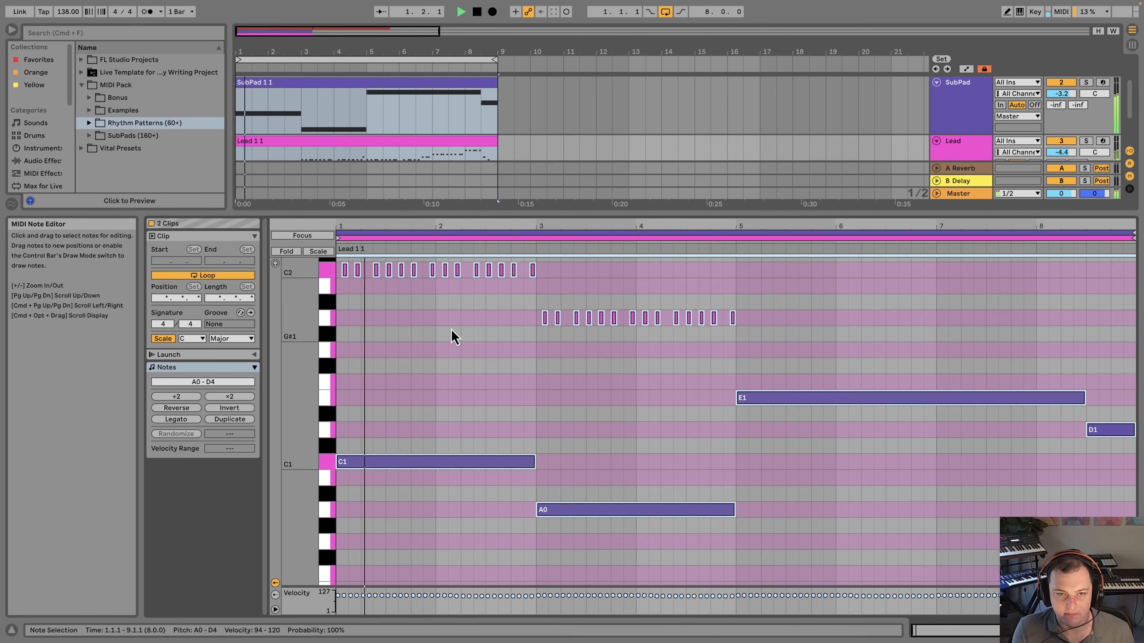
scroll(467, 383, up, 5)
scroll(467, 391, down, 5)
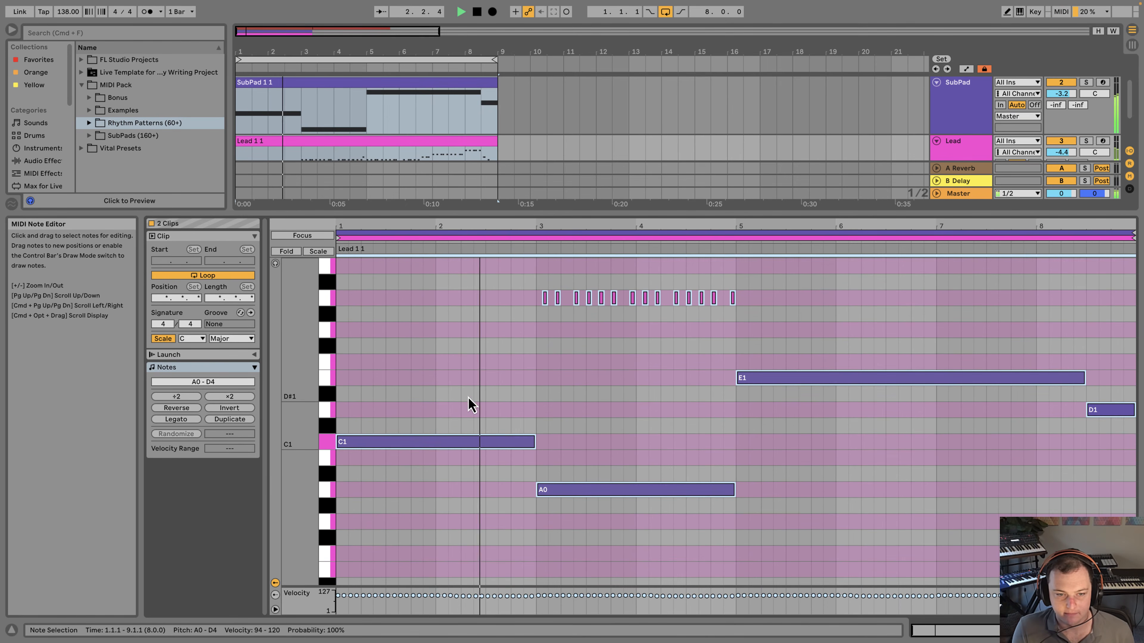
click(452, 400)
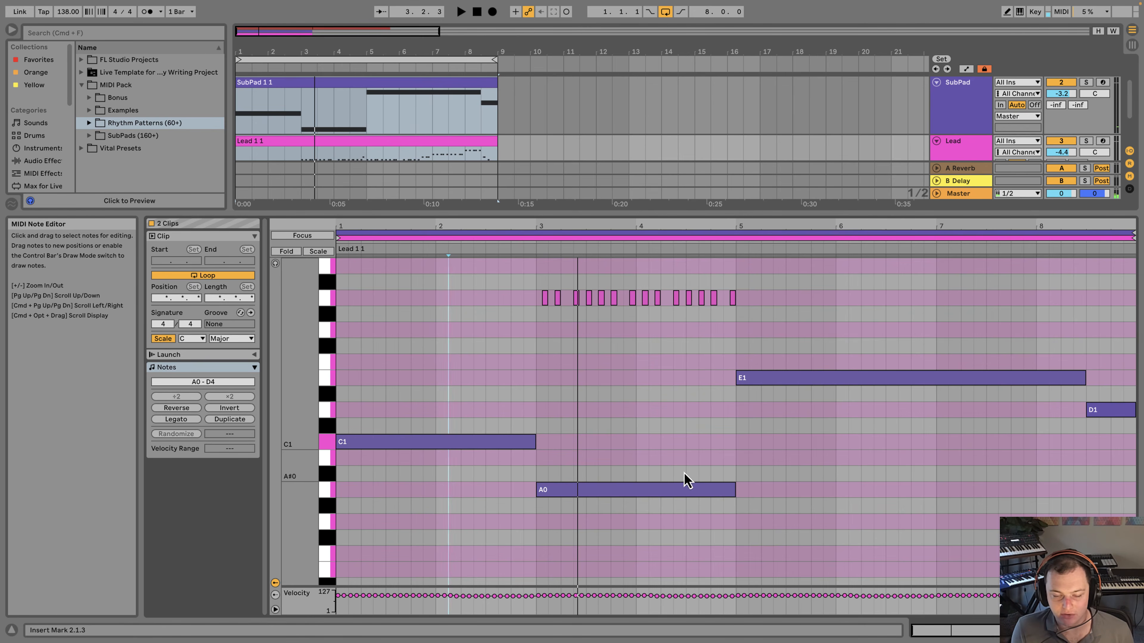
Raise the SubPad note in bars 3–4 one octave to A1, and play the result from bar 1.
drag(684, 472, 582, 517)
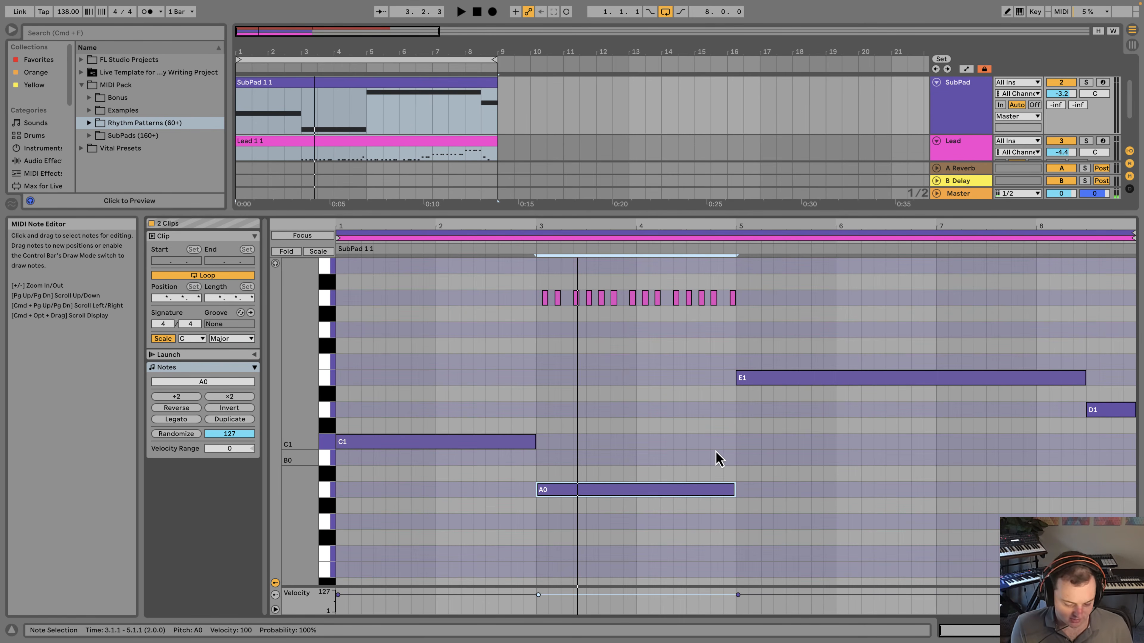
key(shift+Up)
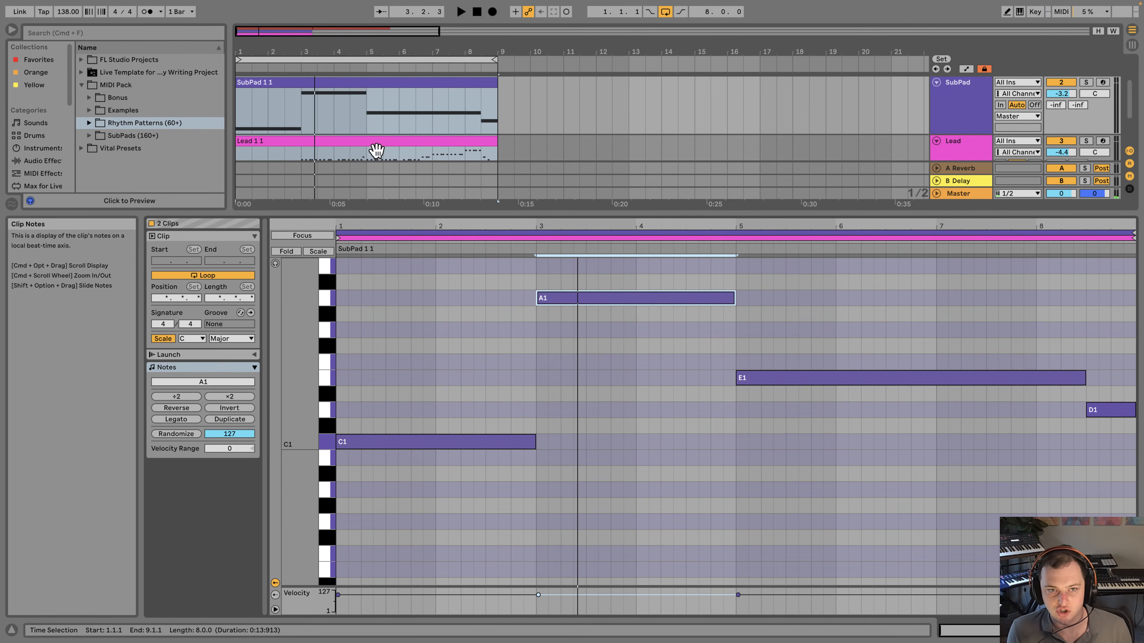
click(243, 106)
key(space)
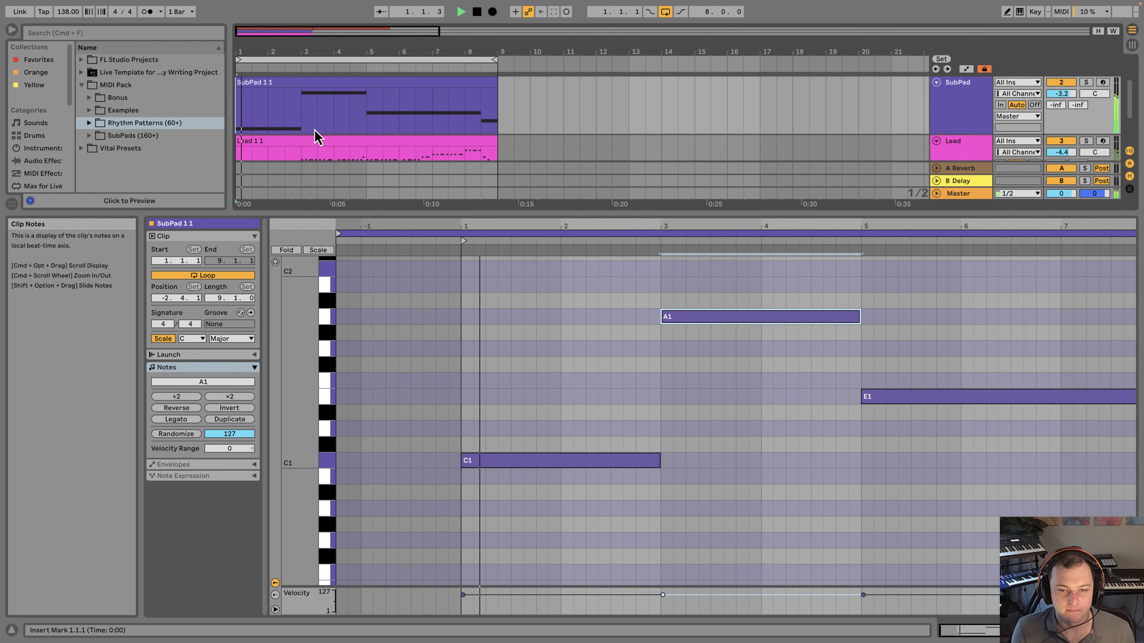
scroll(628, 401, down, 3)
scroll(628, 401, up, 4)
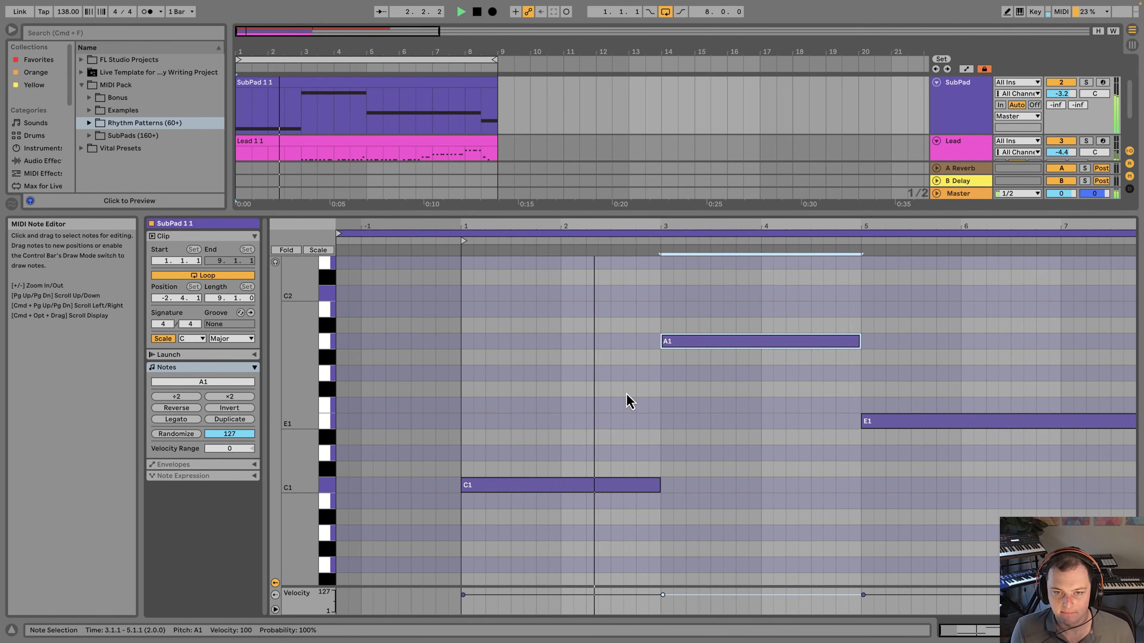
Display the SubPad and Lead notes together and examine the change of chord around bar 3 up close.
click(365, 142)
shift+click(383, 84)
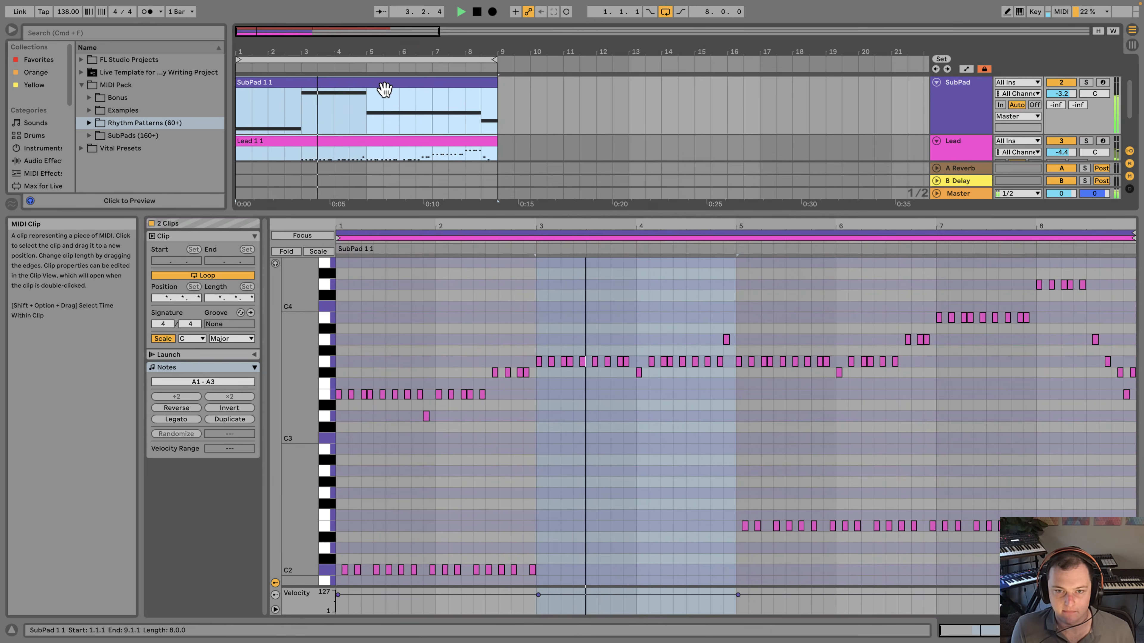
scroll(611, 391, down, 2)
click(697, 415)
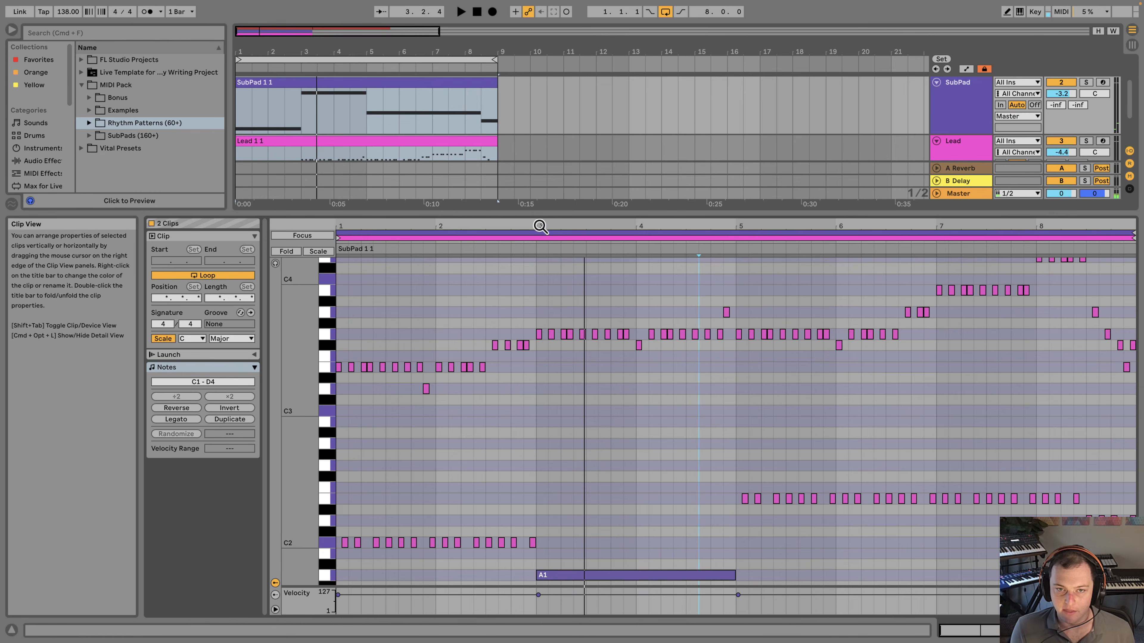
drag(538, 225, 632, 218)
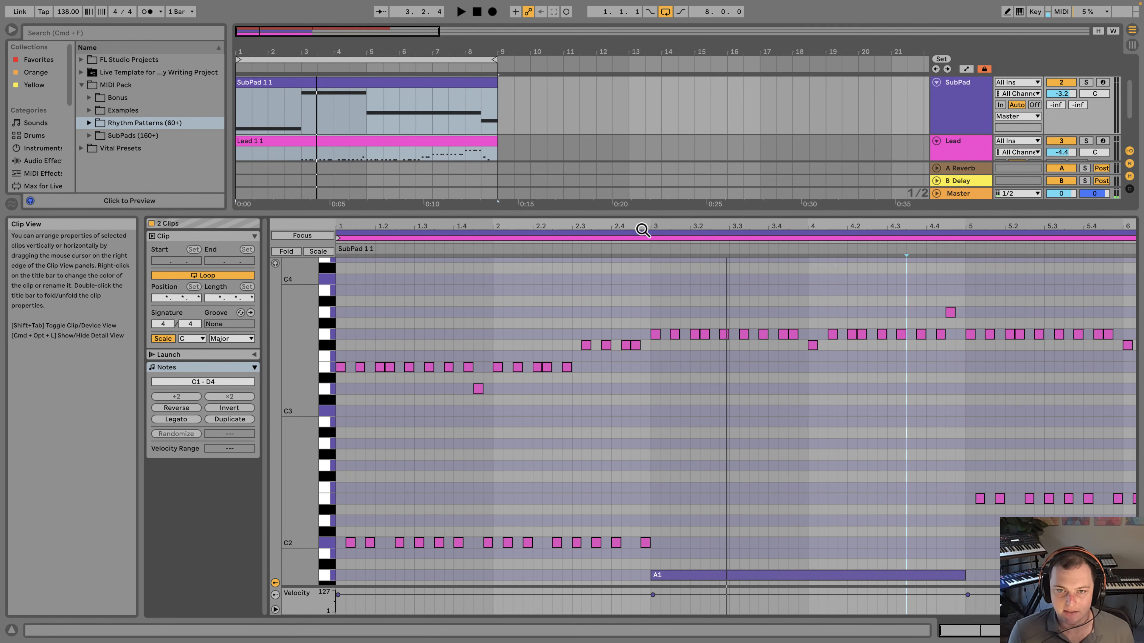
mouse_move(640, 230)
mouse_down()
mouse_move(643, 239)
mouse_move(634, 227)
mouse_up()
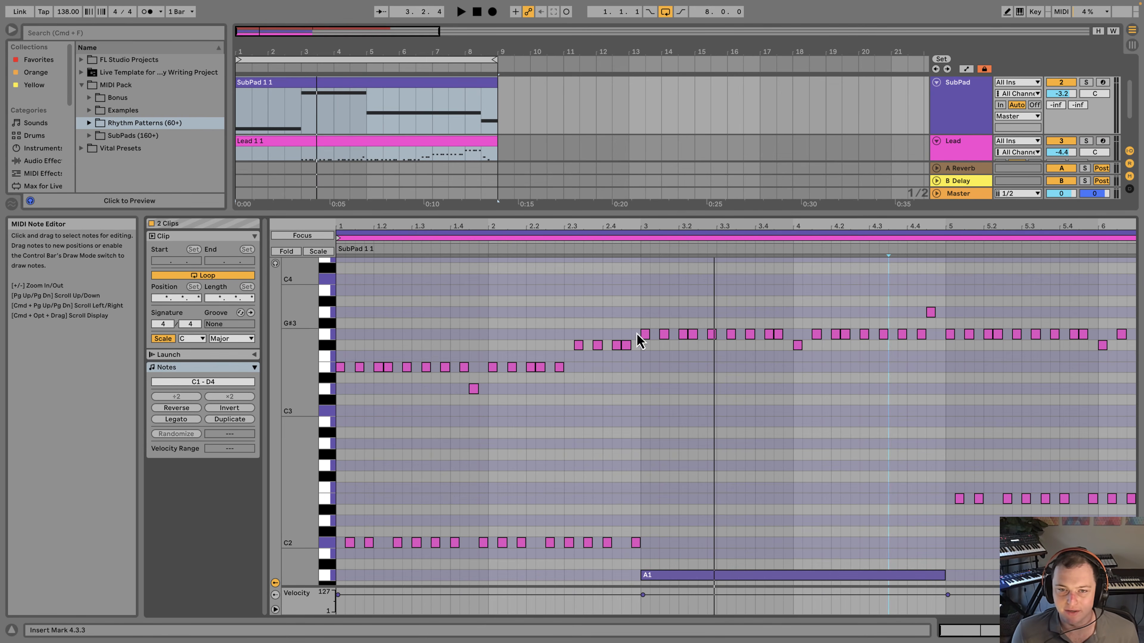
Enlarge the arrangement to show all tracks, and look into the MIDI Pack's SubPads and Rhythm Patterns folders.
drag(850, 212, 830, 417)
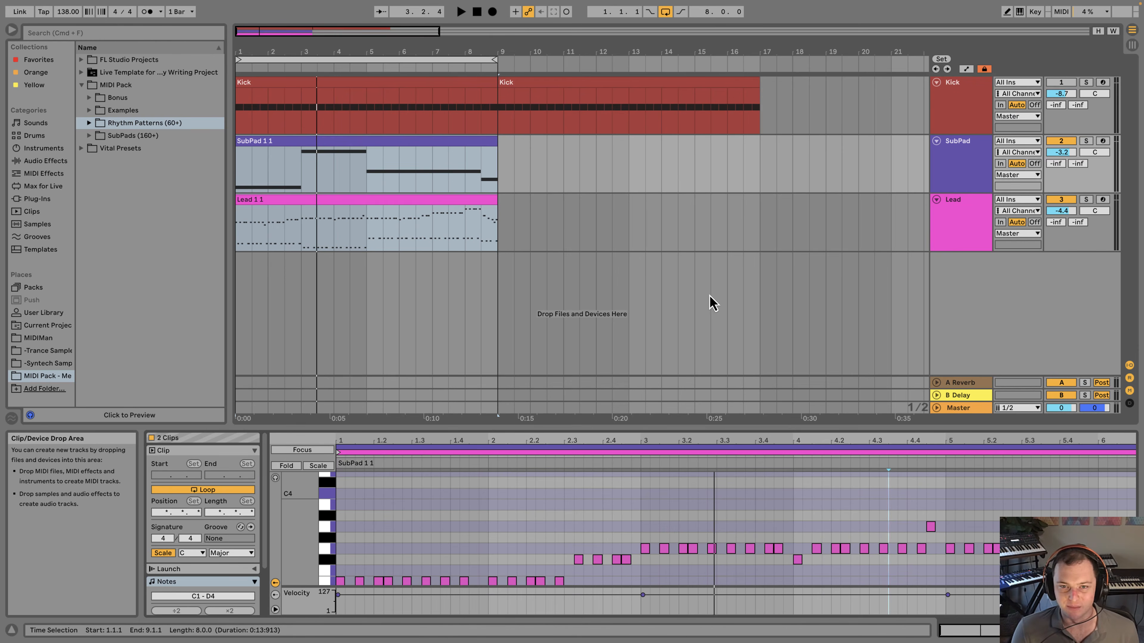
click(89, 123)
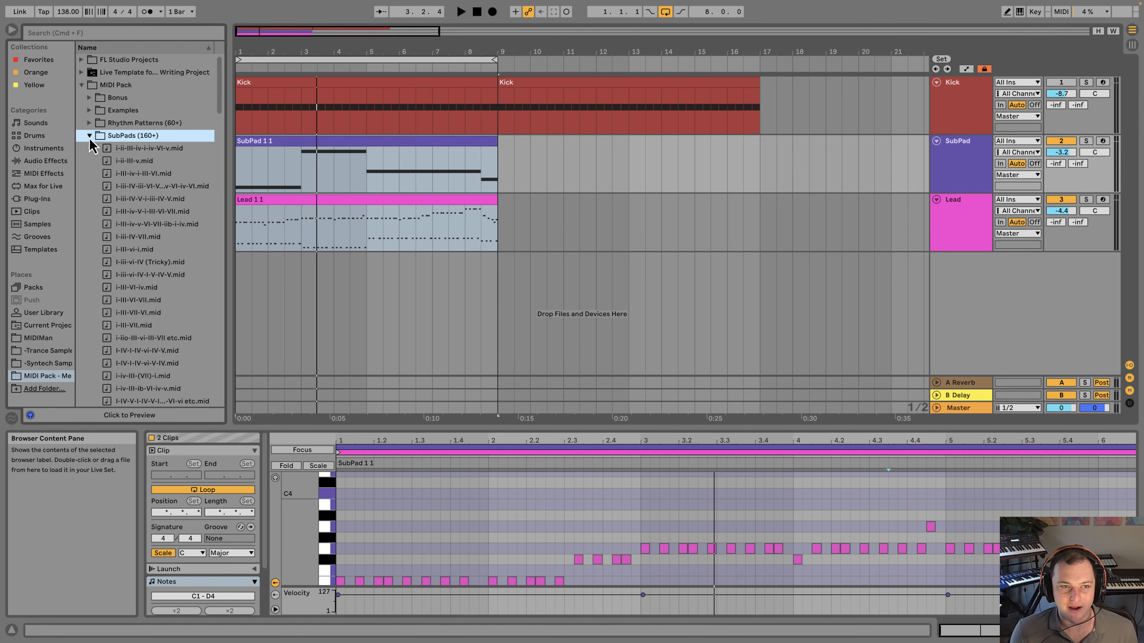
click(89, 123)
click(89, 123)
click(89, 124)
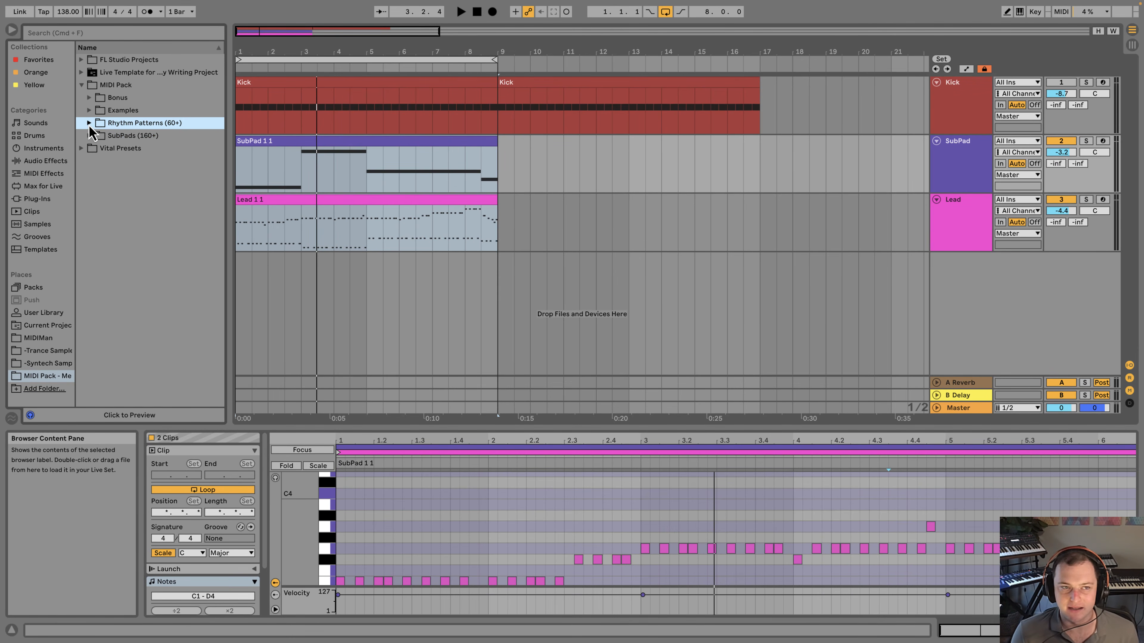